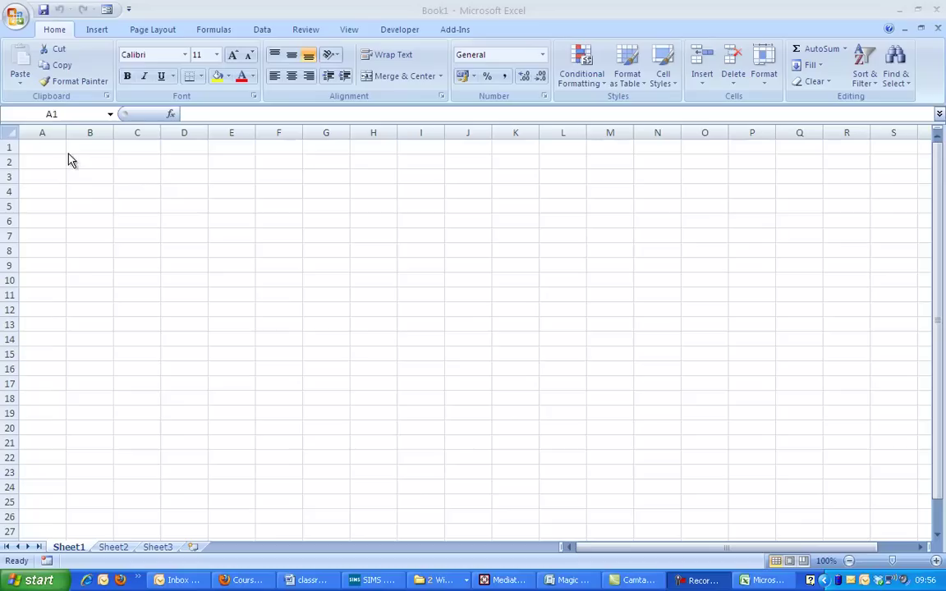
Set the column width of columns A to F to 8.
click(46, 147)
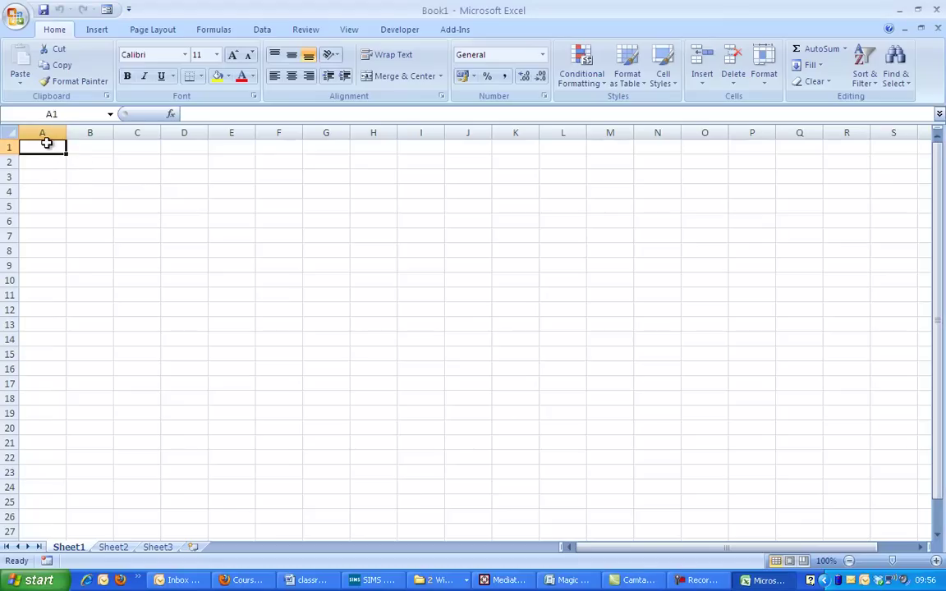
drag(46, 144, 280, 220)
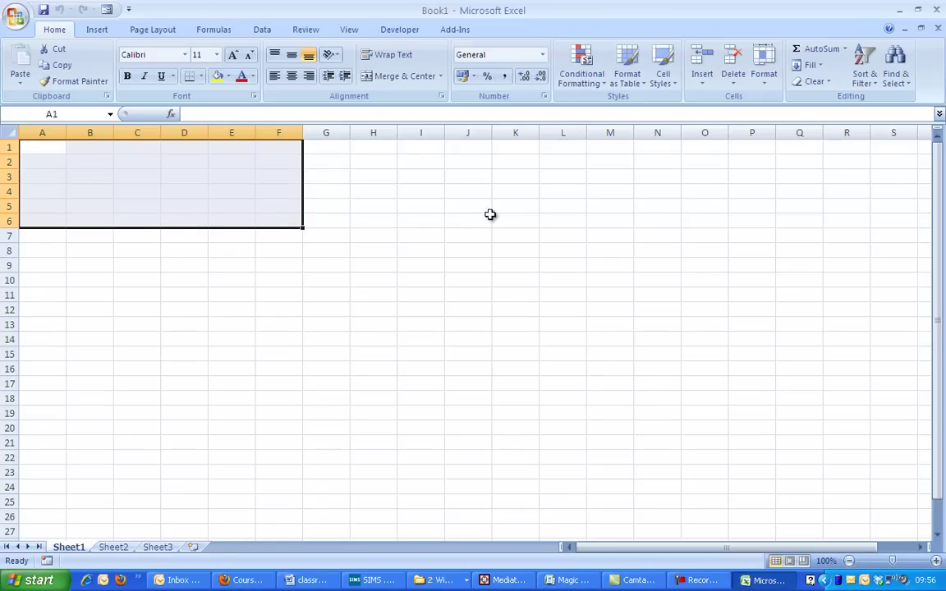
click(768, 82)
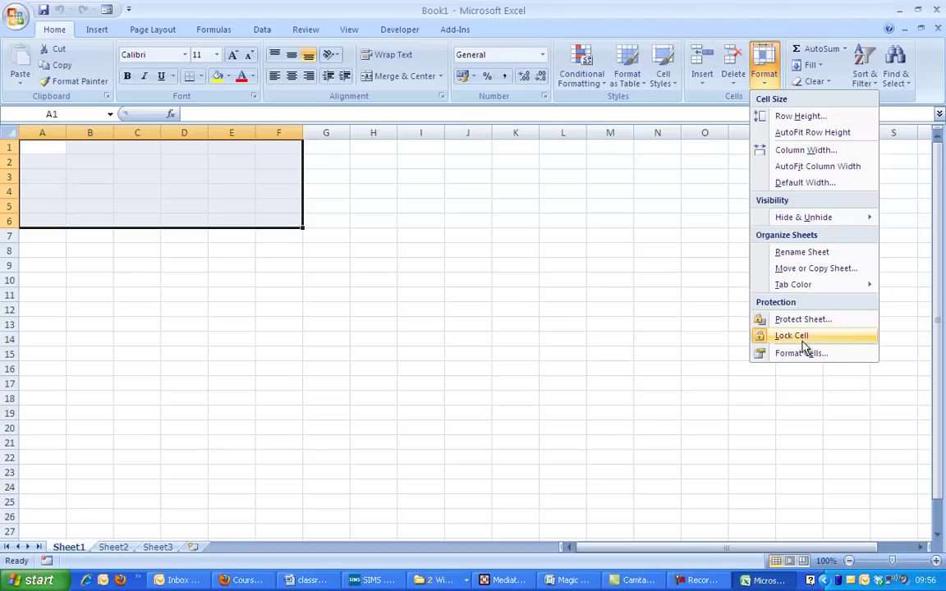
click(806, 151)
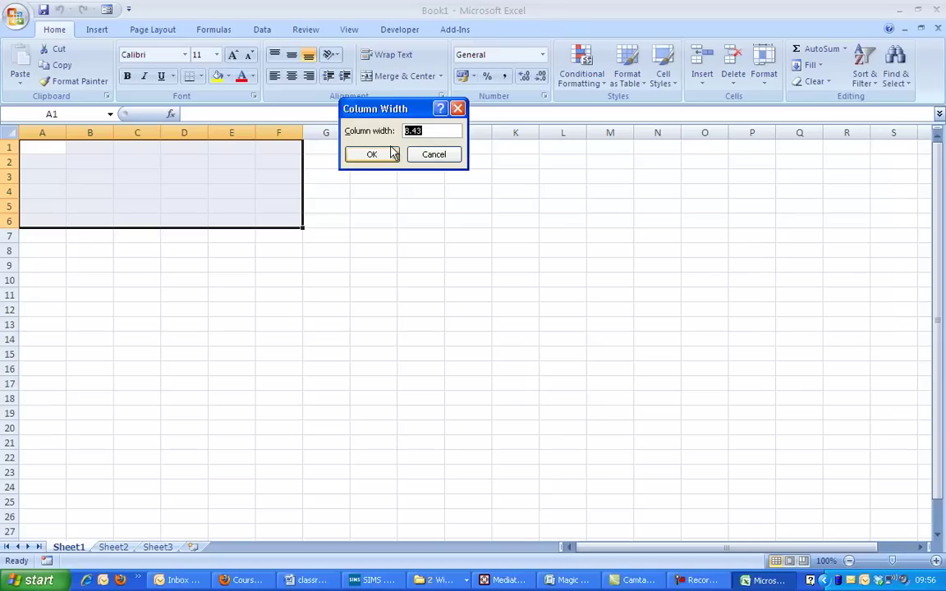
text(8)
click(364, 155)
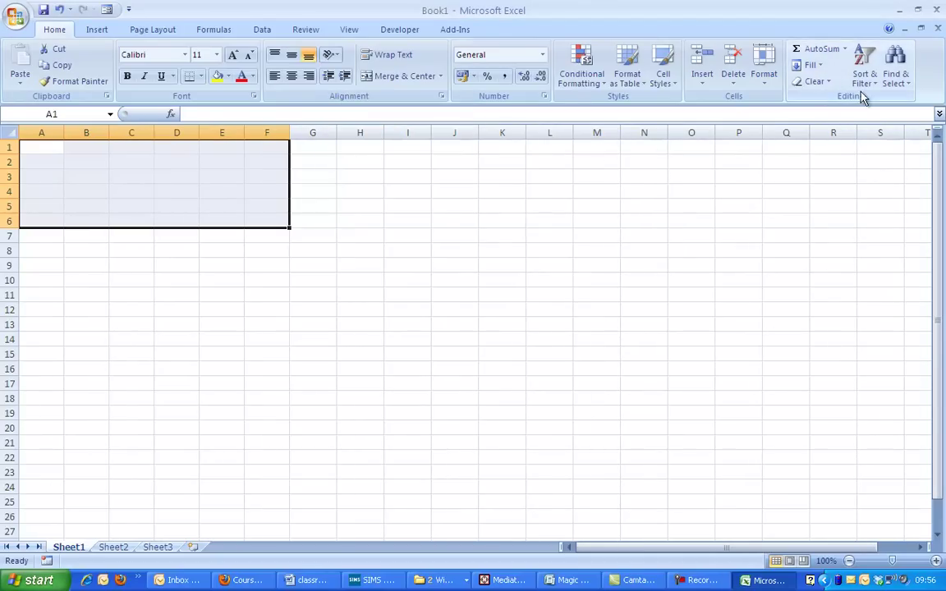
Set the row height of rows 1 to 6 to 40.
click(763, 75)
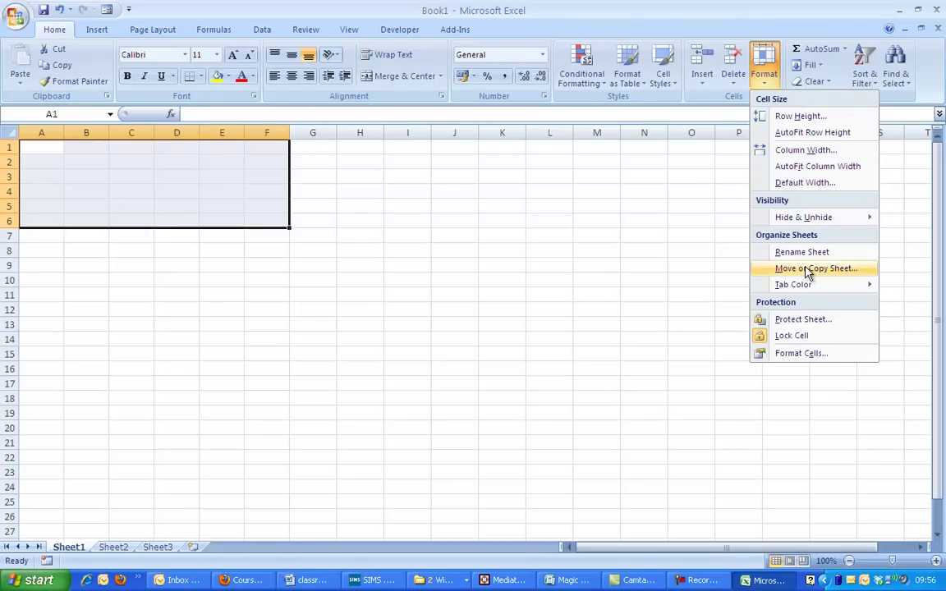
click(801, 117)
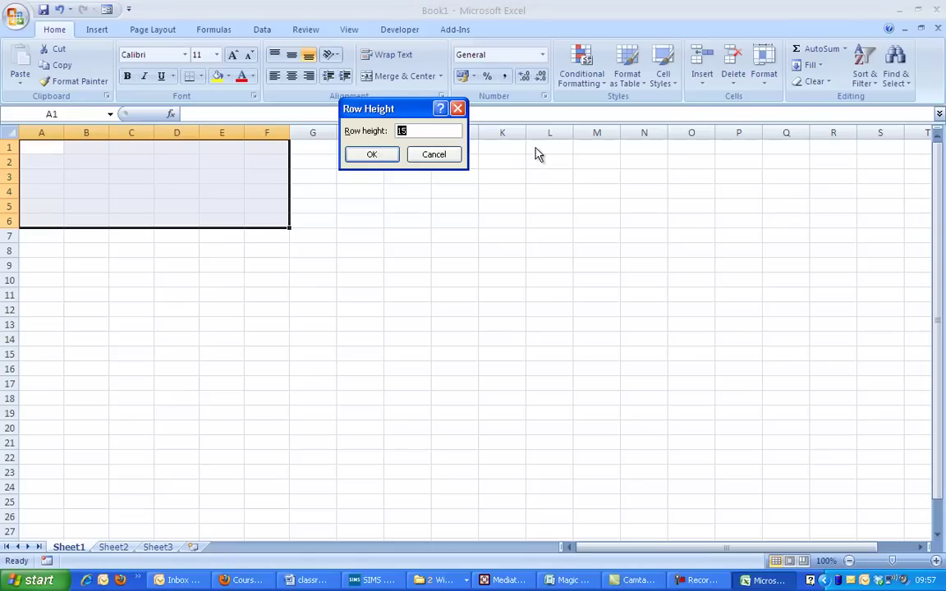
text(40)
click(364, 155)
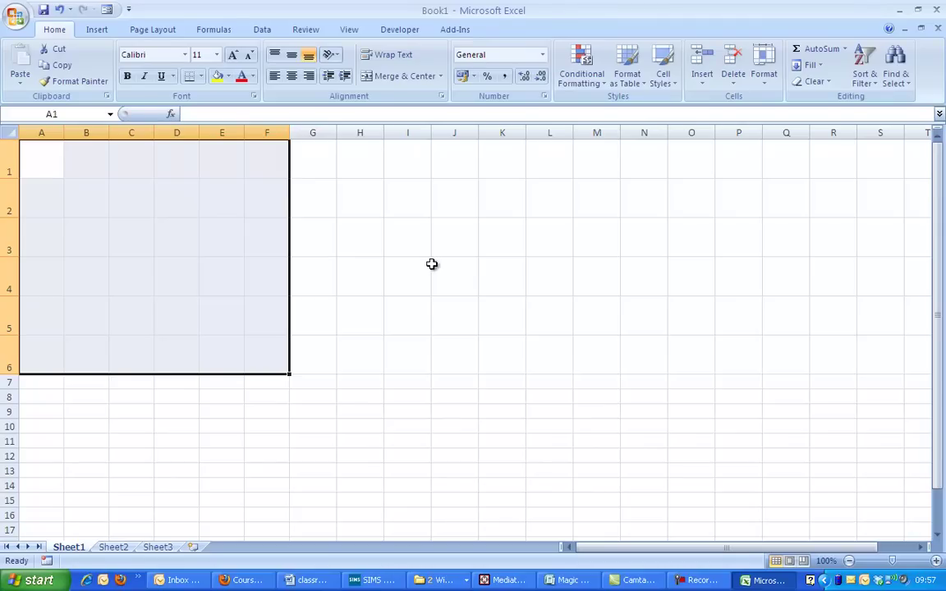
click(402, 259)
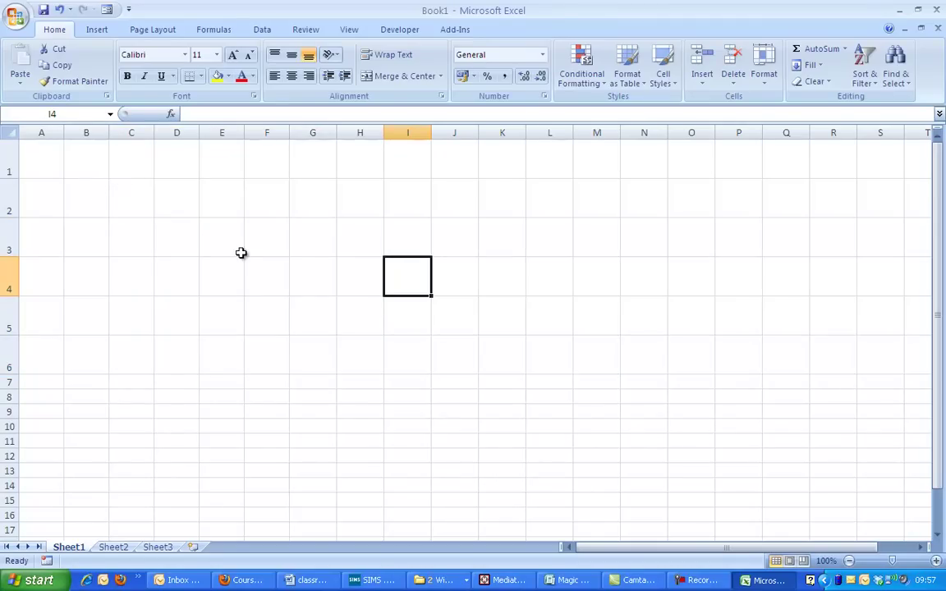
Apply a thick box border around the cell range B2:D4.
drag(76, 196, 175, 274)
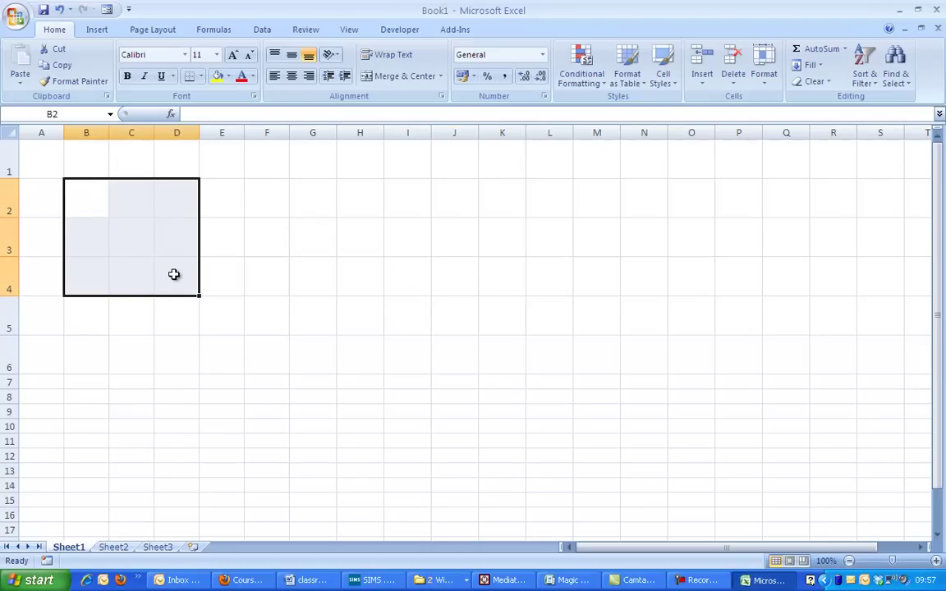
drag(85, 193, 177, 278)
click(201, 75)
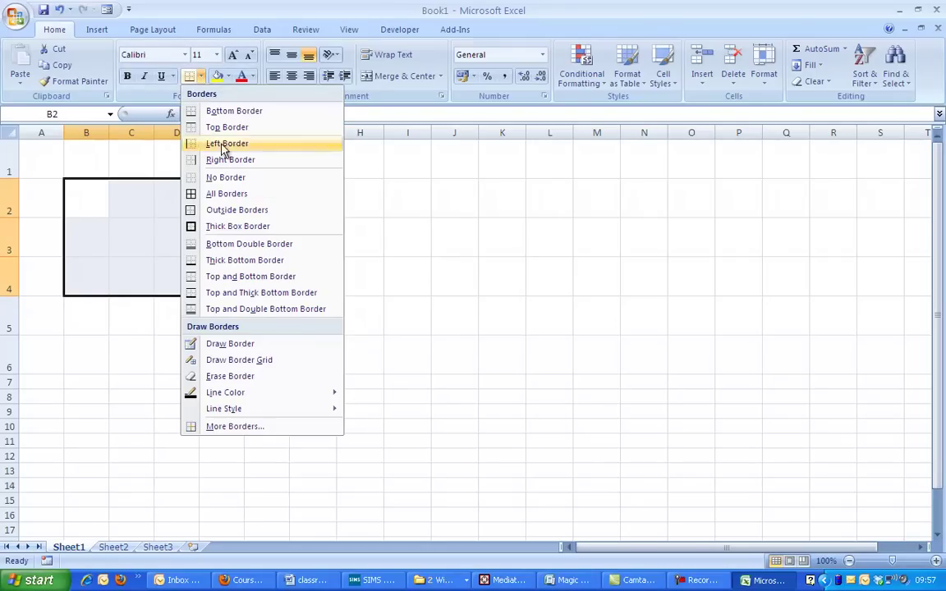
click(220, 227)
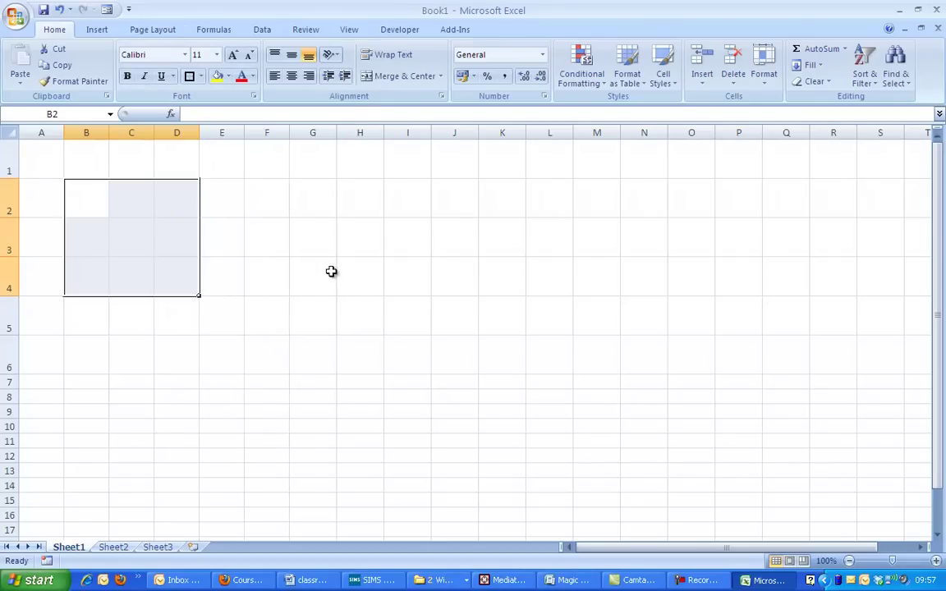
click(338, 279)
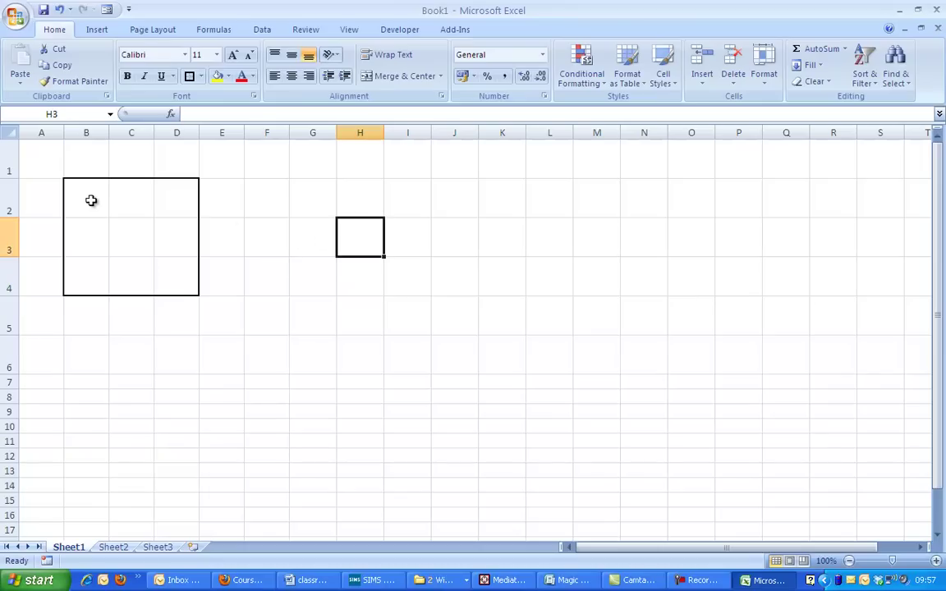
Fill the bordered cells B2:D4 with the standard yellow colour.
mouse_move(87, 198)
mouse_down()
mouse_move(171, 270)
mouse_move(170, 292)
mouse_up()
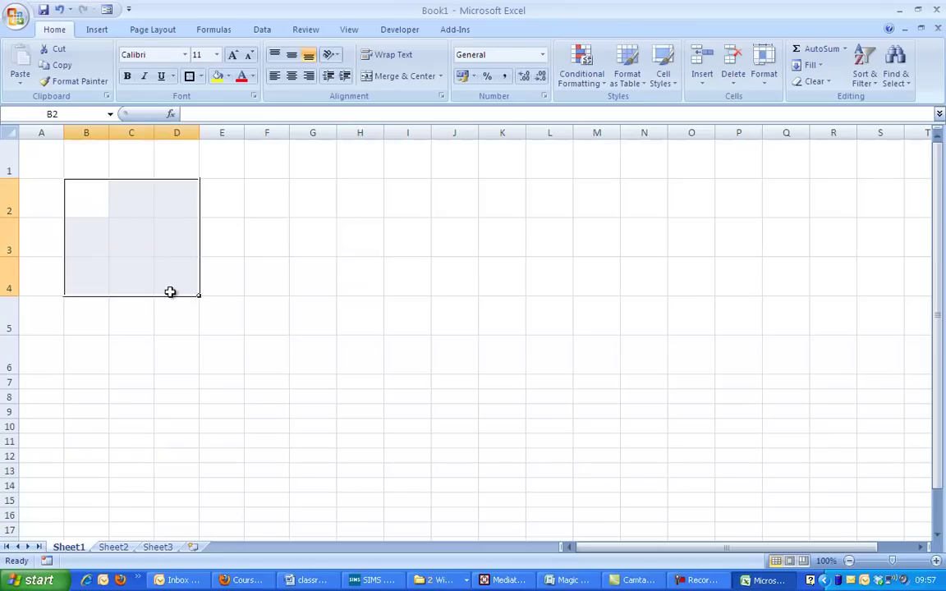
click(231, 77)
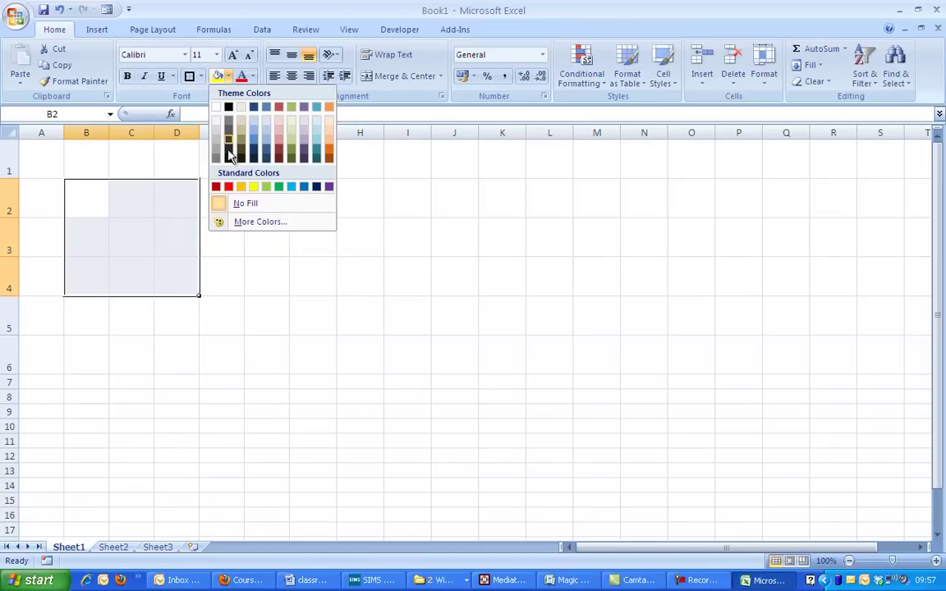
click(254, 194)
click(313, 253)
click(82, 197)
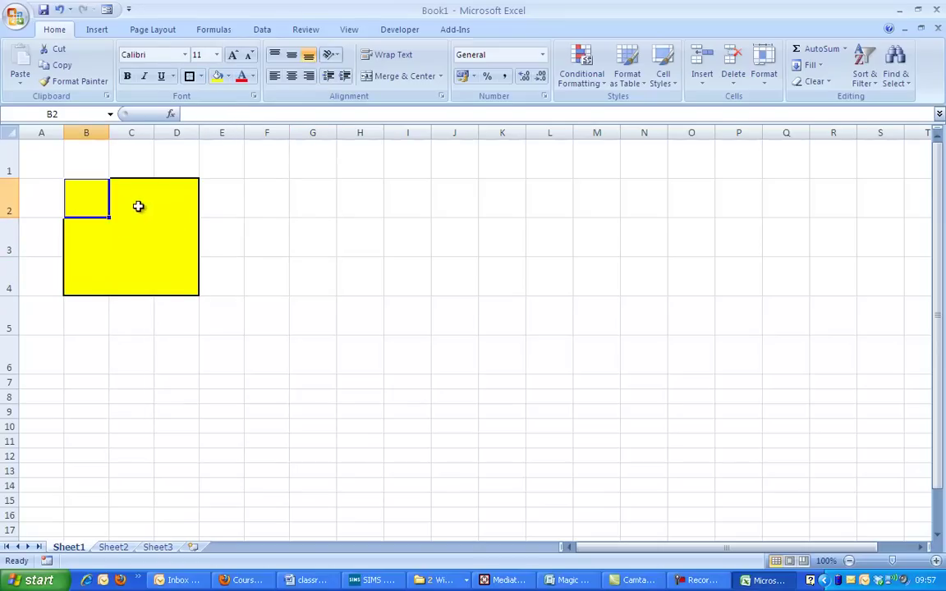
click(136, 203)
click(166, 236)
click(92, 234)
click(115, 236)
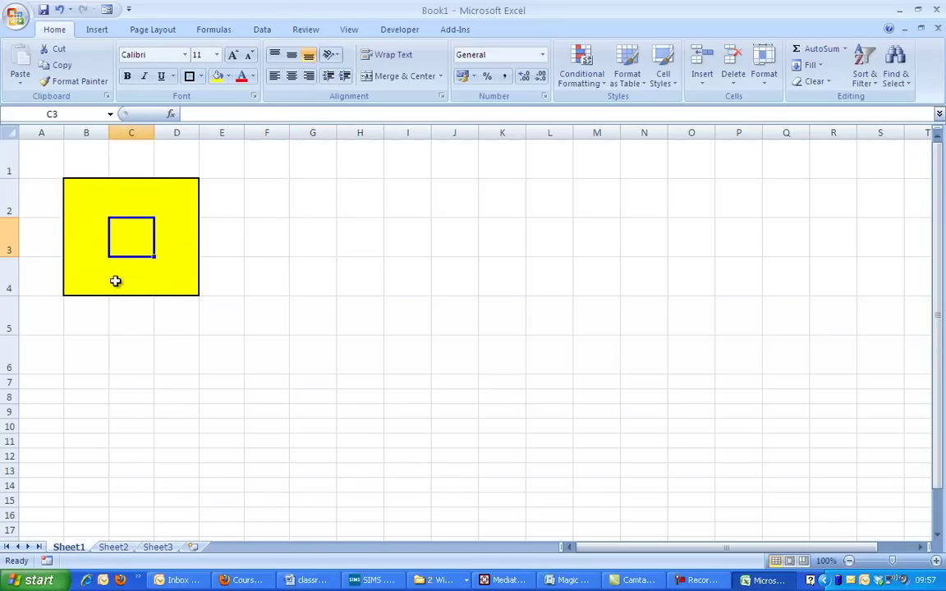
click(115, 275)
click(74, 201)
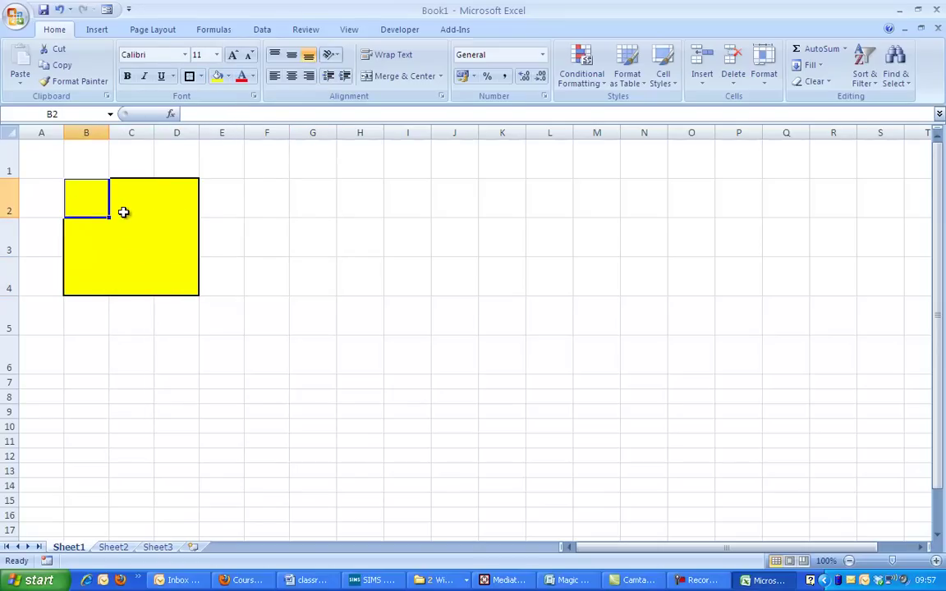
text(2)
key(Tab)
text(3)
key(Left)
key(Left)
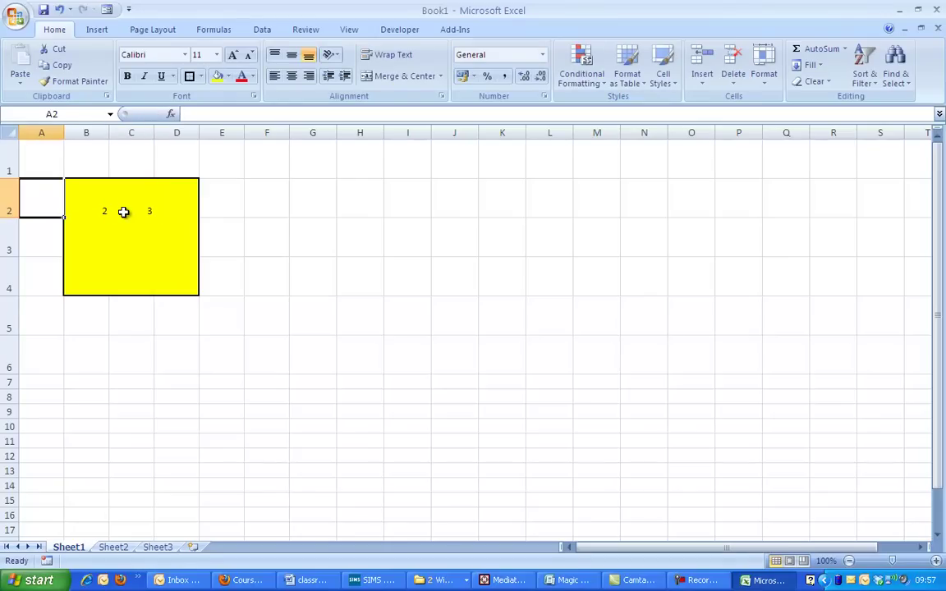
Enter 1, 2 and 3 across the first row of the yellow grid, in cells B2 to D2.
key(Right)
text(1)
key(Tab)
text(2)
key(Tab)
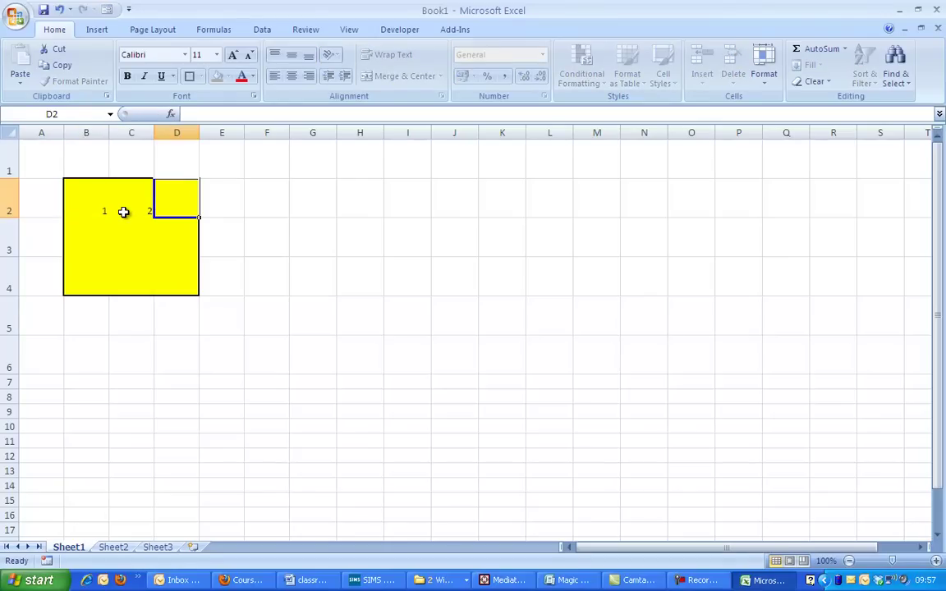
text(3)
key(Return)
Enter 4, 5 and 6 across the middle row of the yellow grid, in cells B3 to D3.
key(Left)
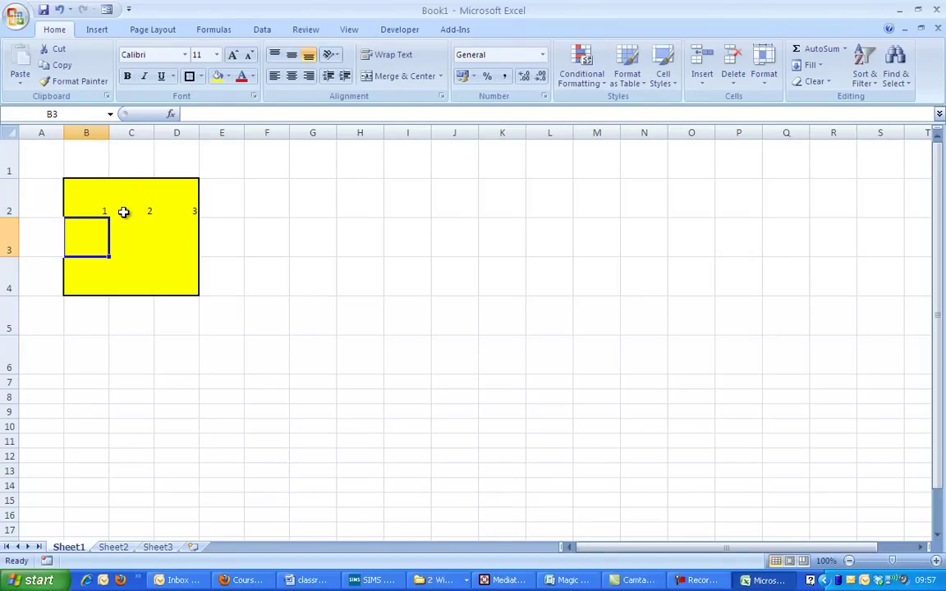
text(4)
key(Tab)
text(5)
key(Tab)
text(6)
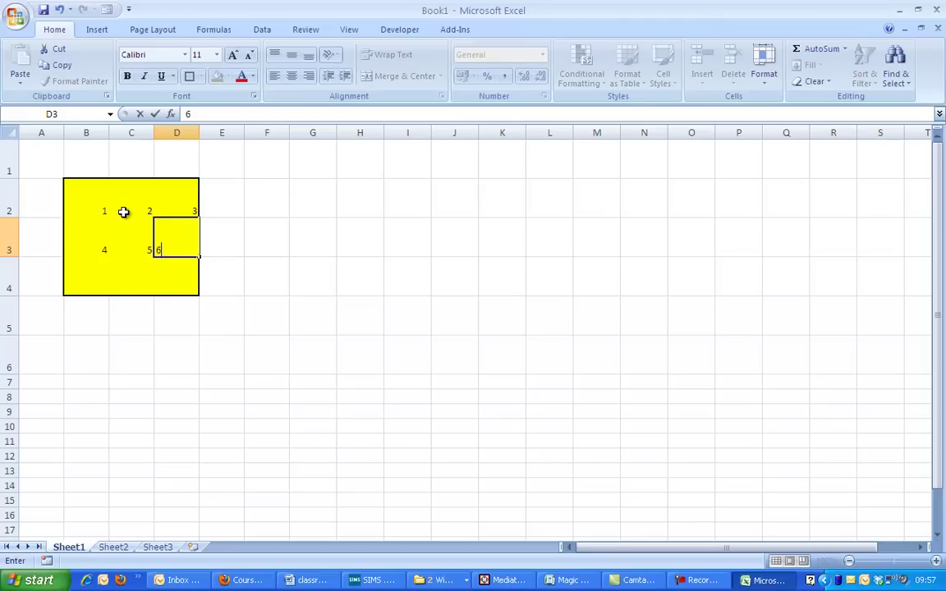
key(Return)
Enter 7, 8 and 9 across the last row of the yellow grid, in cells B4 to D4.
key(Left)
key(Left)
text(7)
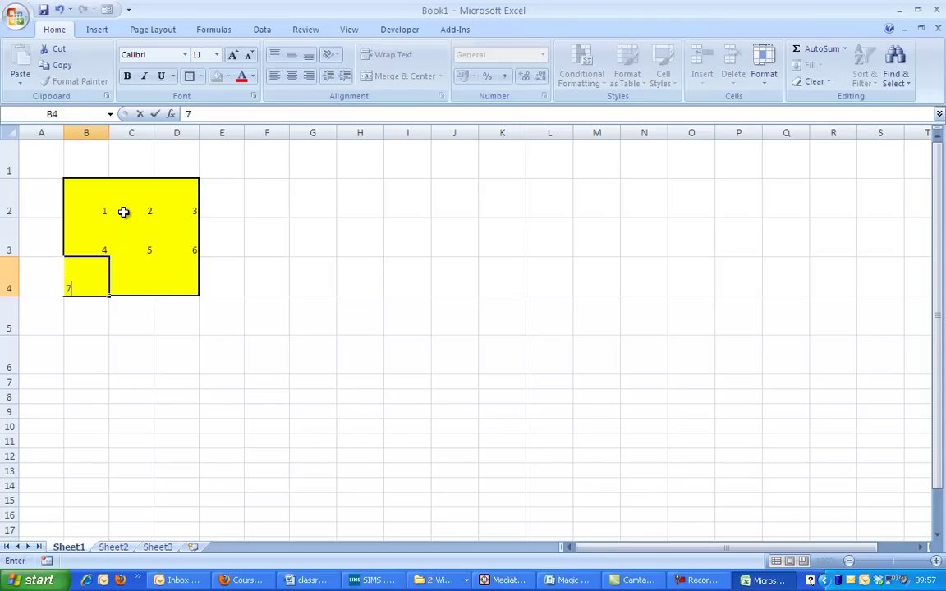
key(Tab)
text(8)
key(Tab)
text(9)
key(Tab)
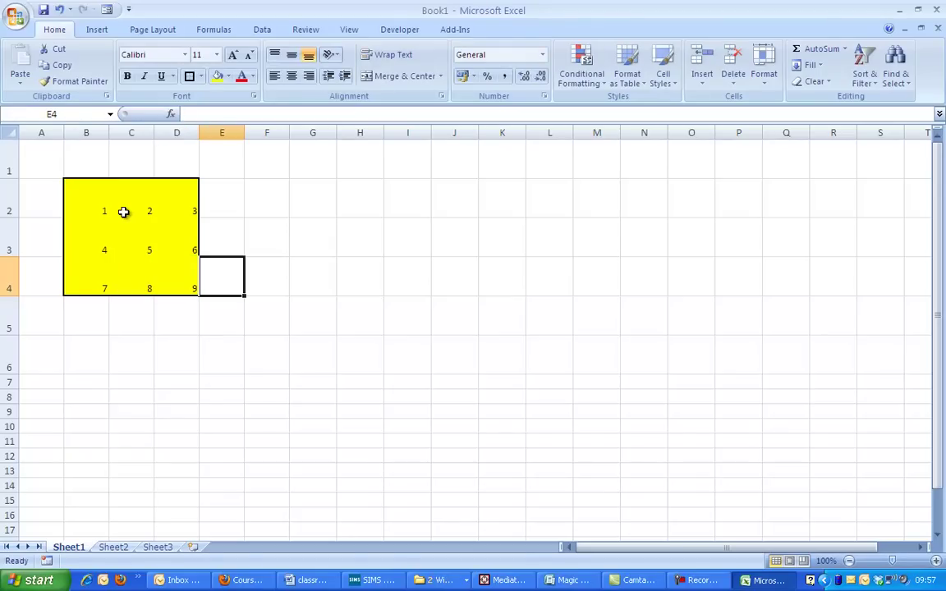
click(295, 278)
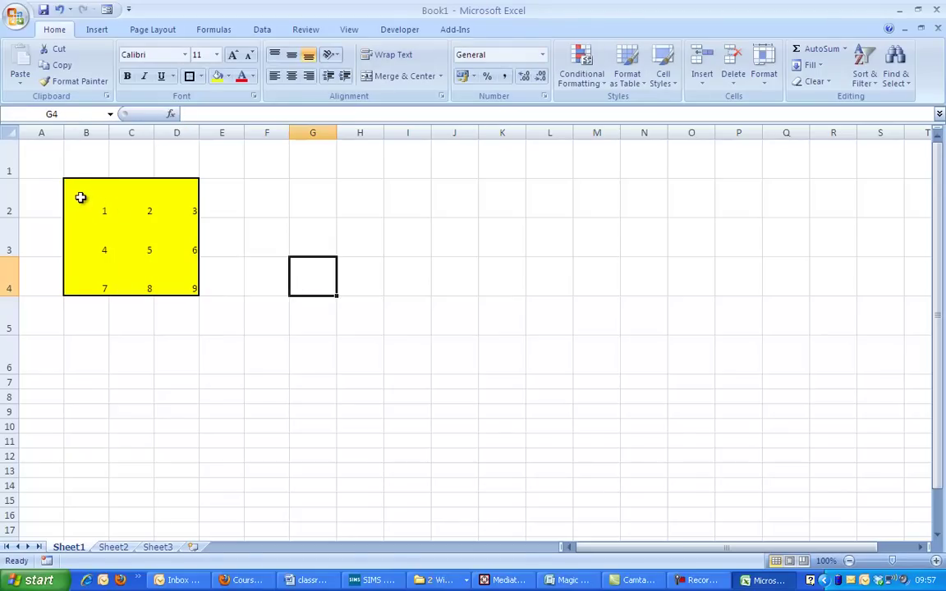
Centre the numbers in B2:D4 horizontally and increase their font size to 28.
drag(80, 197, 178, 274)
click(292, 75)
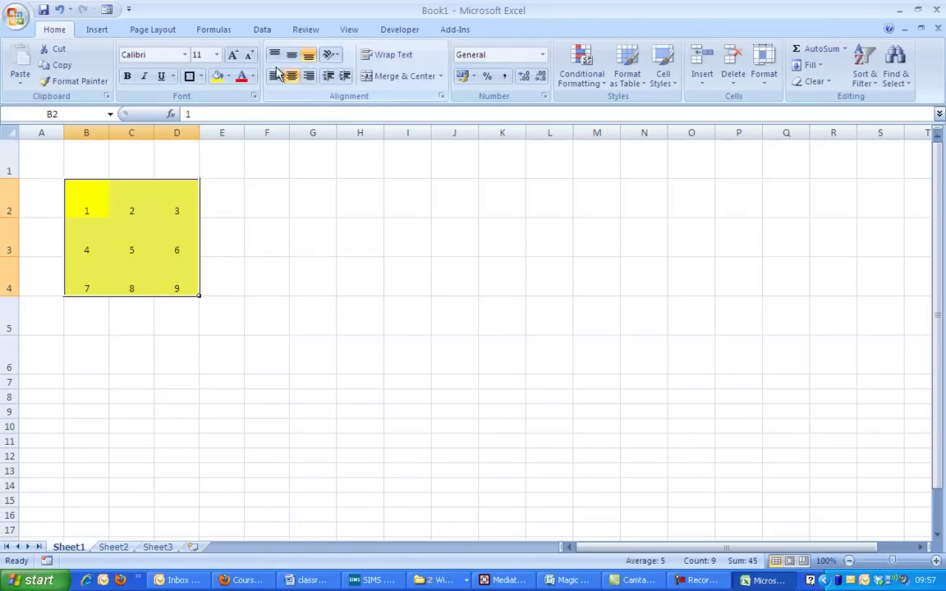
click(234, 58)
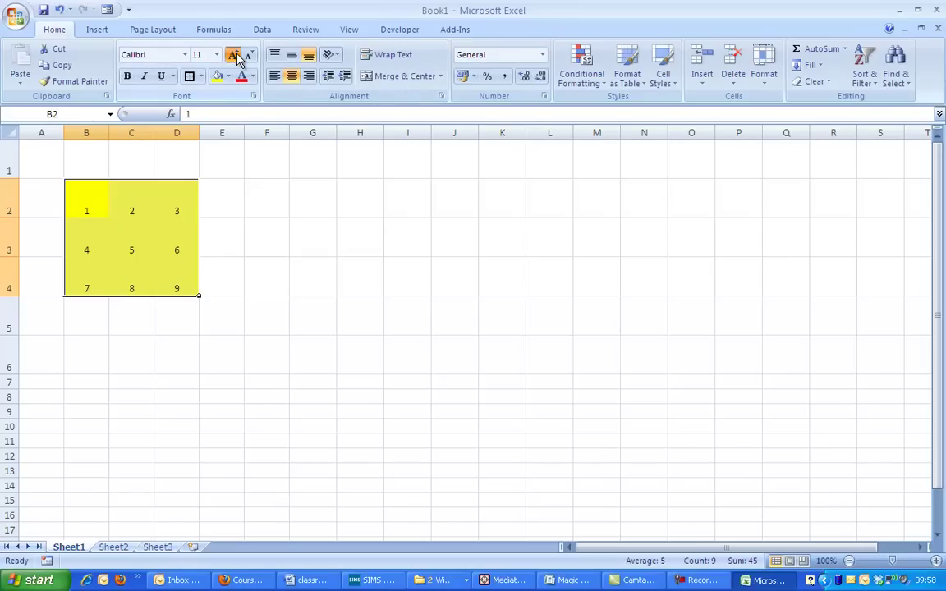
click(235, 58)
click(235, 58)
click(235, 58)
click(235, 57)
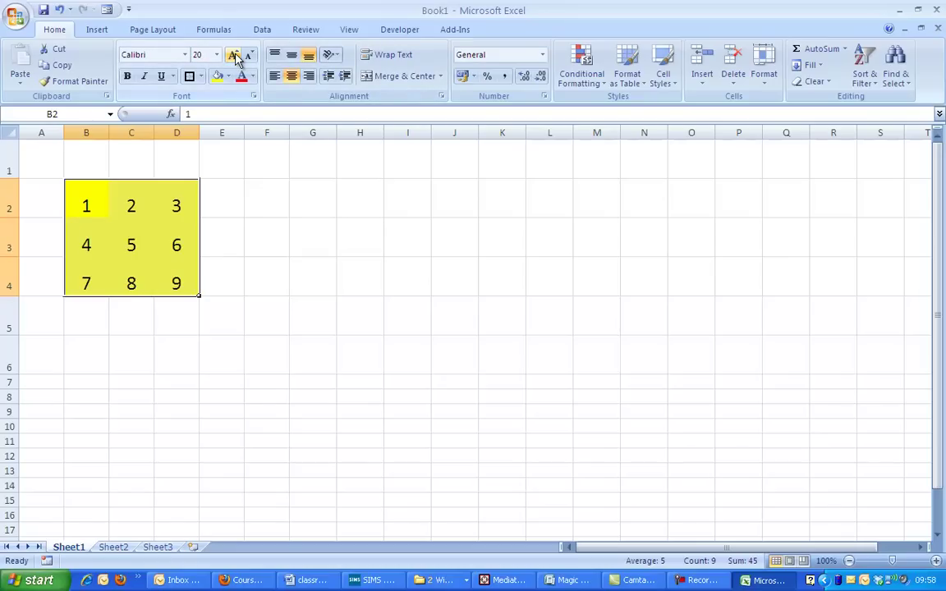
click(235, 58)
click(235, 58)
click(235, 58)
click(235, 58)
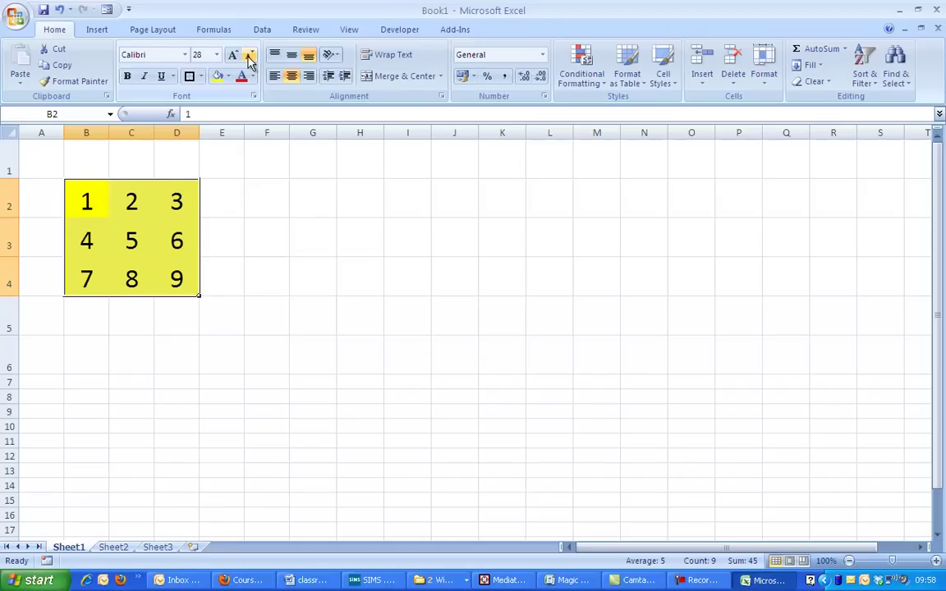
Change the font colour of the numbers in B2:D4 to the theme red.
click(253, 76)
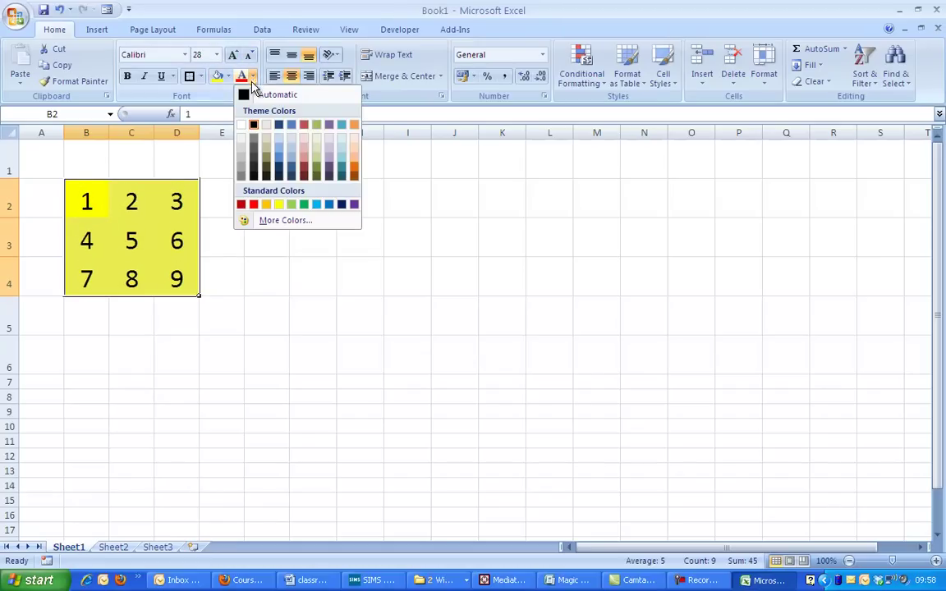
click(303, 122)
click(302, 274)
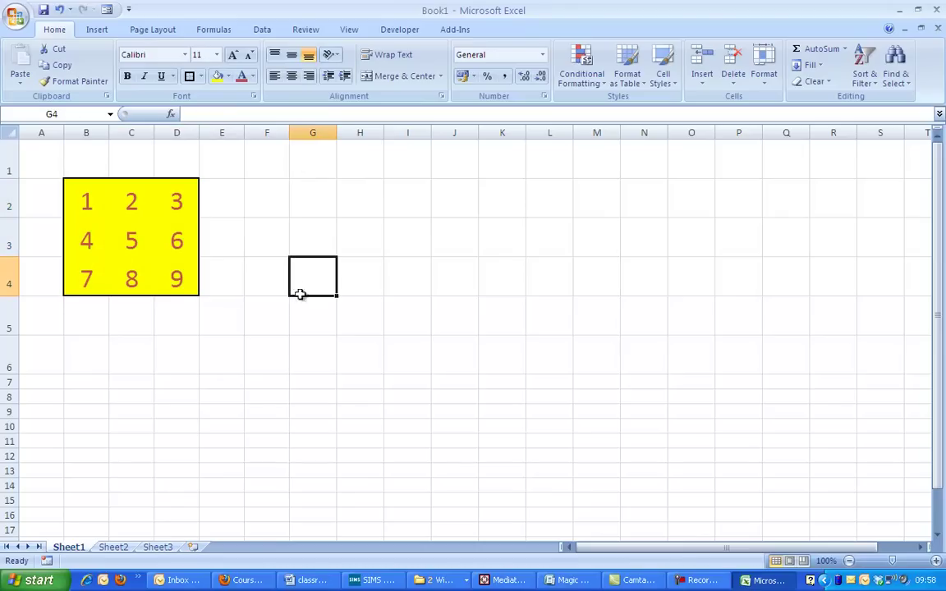
click(351, 277)
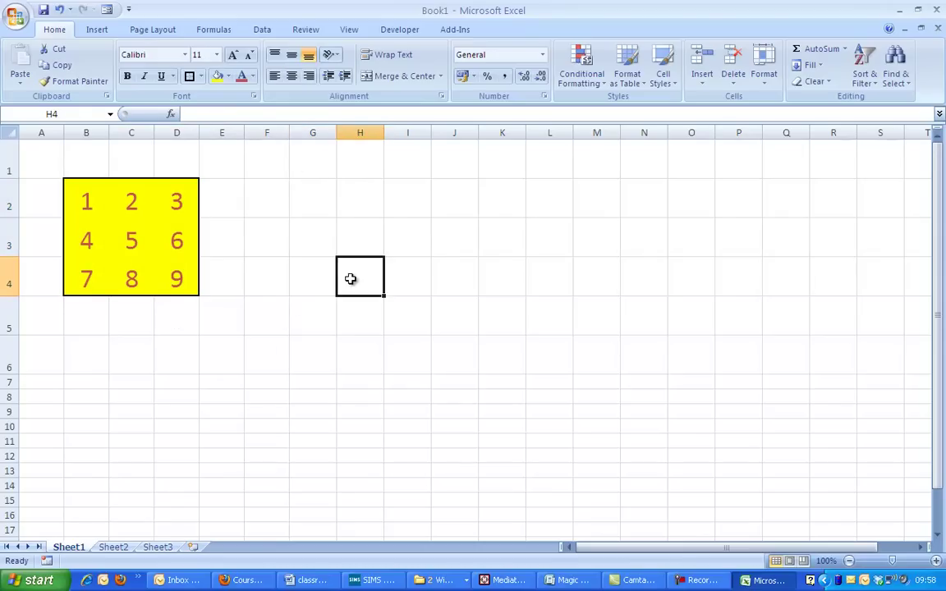
click(345, 203)
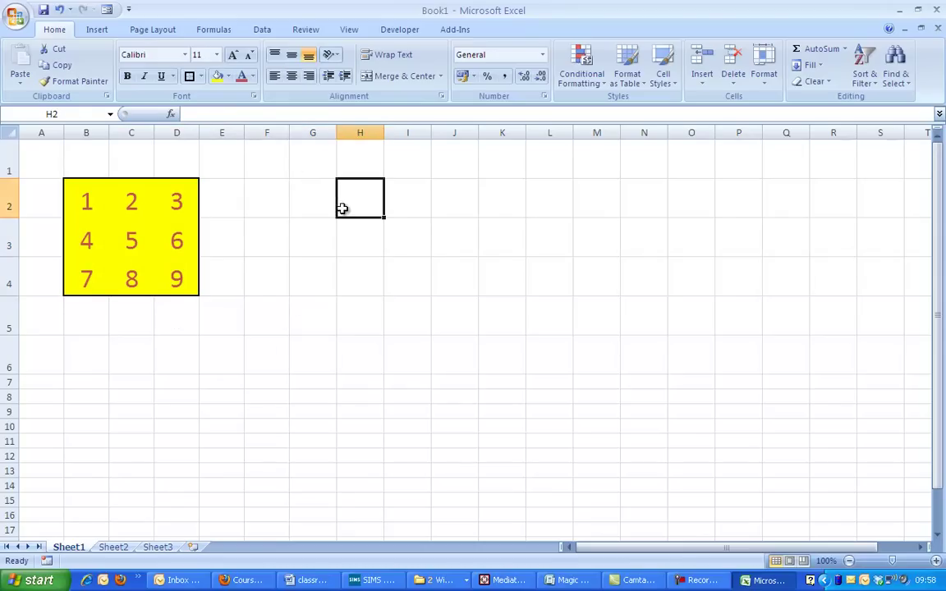
Total the first column of the yellow grid in cell B5 with the formula =SUM(B2:B4).
click(83, 316)
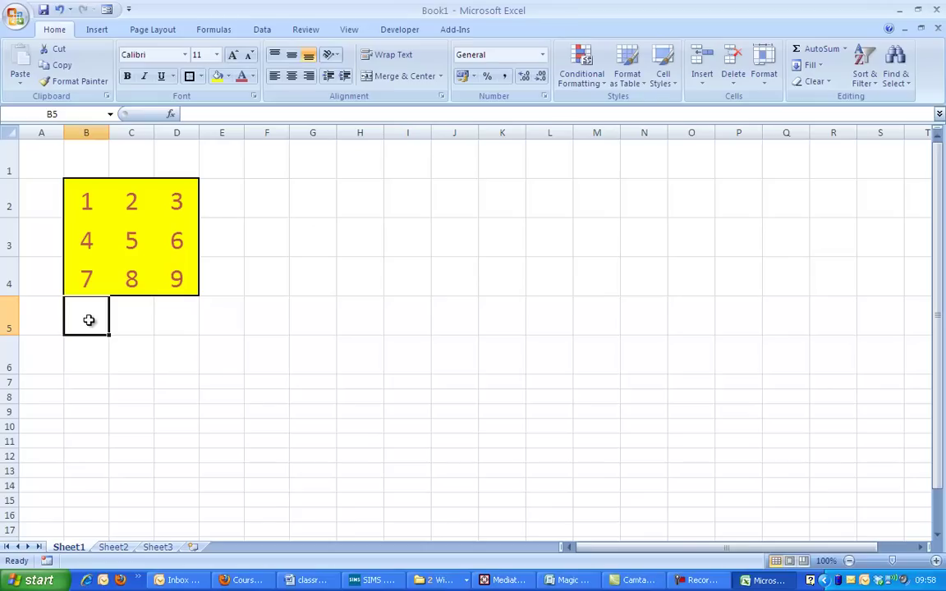
text(=sum)
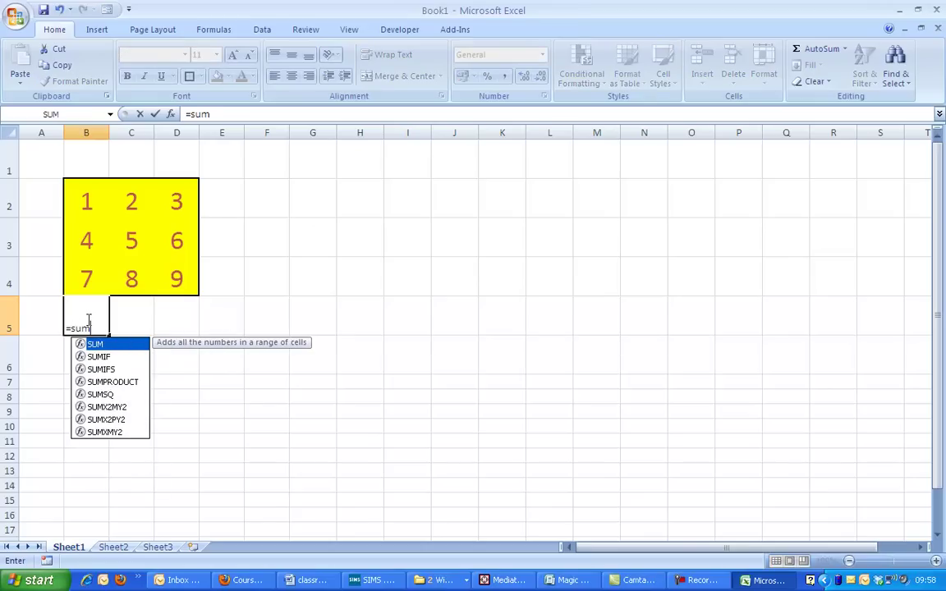
text(()
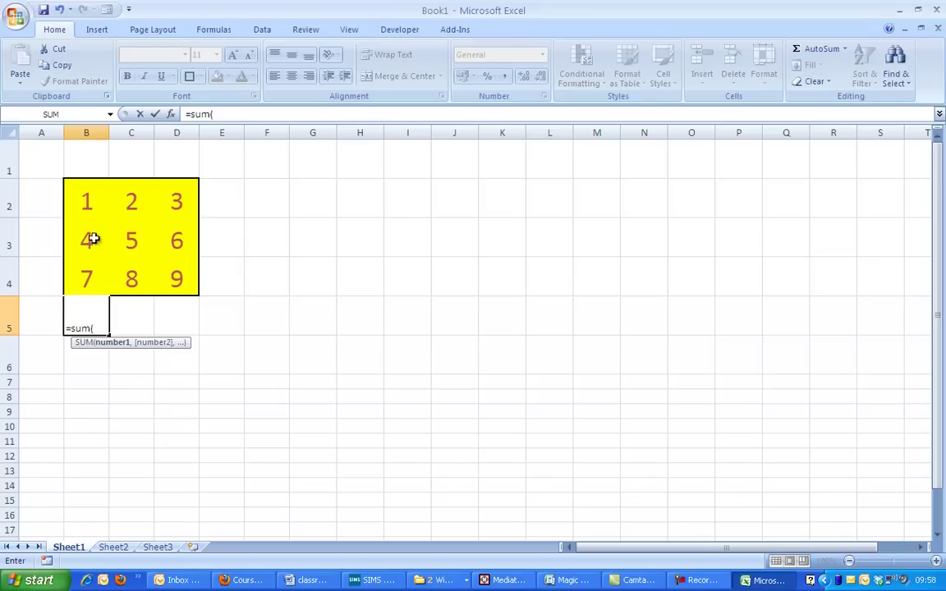
drag(89, 197, 93, 269)
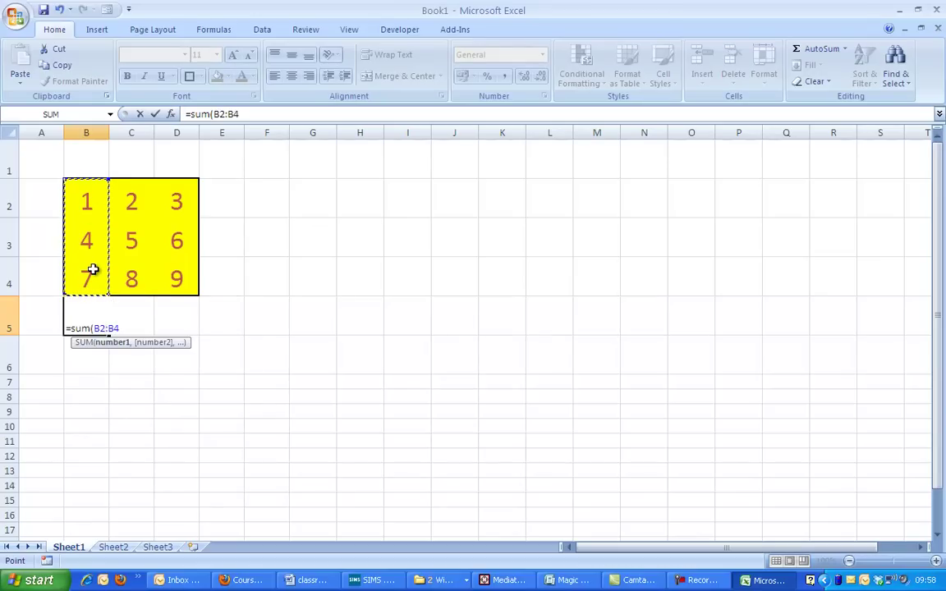
text())
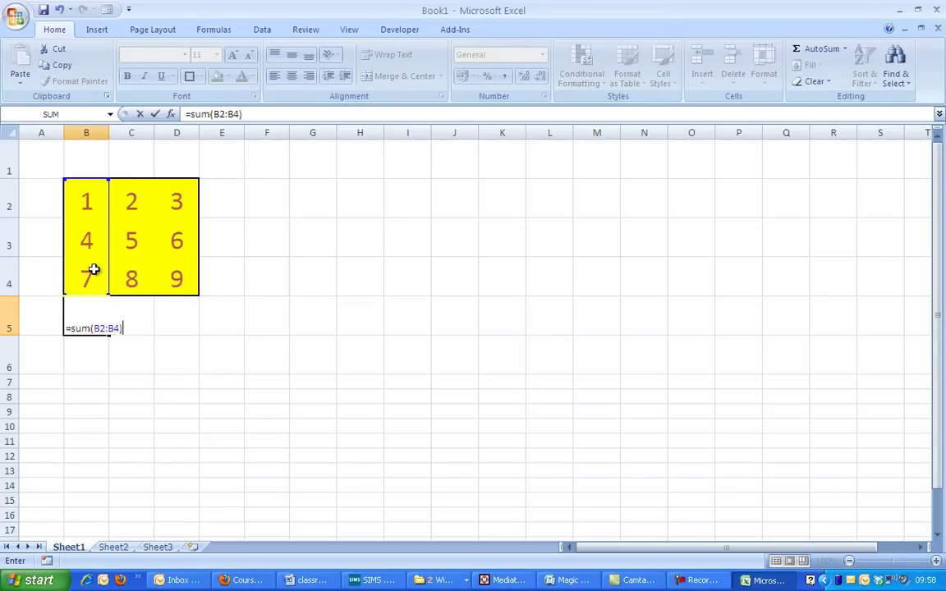
key(Return)
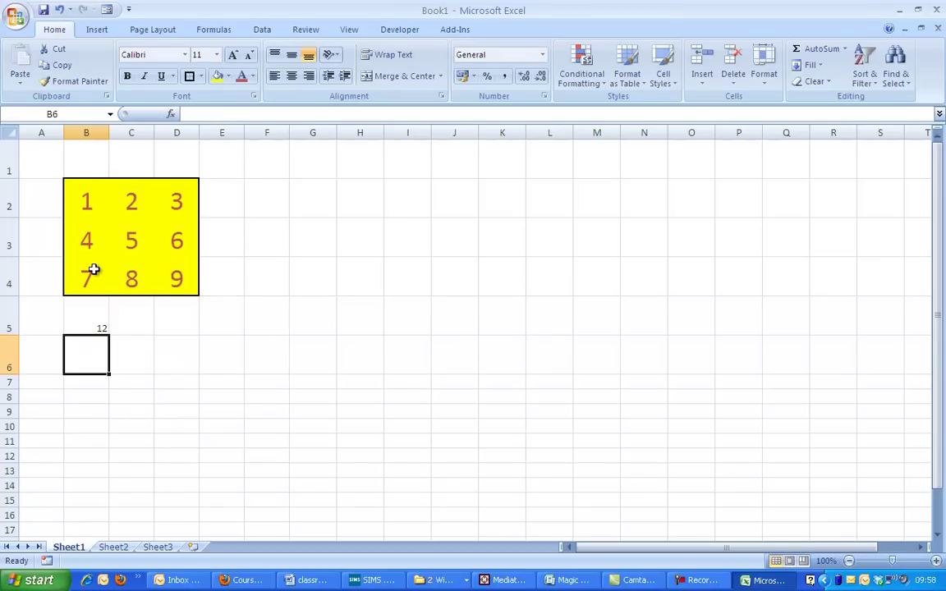
Centre the total in B5 horizontally and increase its font size to 24.
click(90, 312)
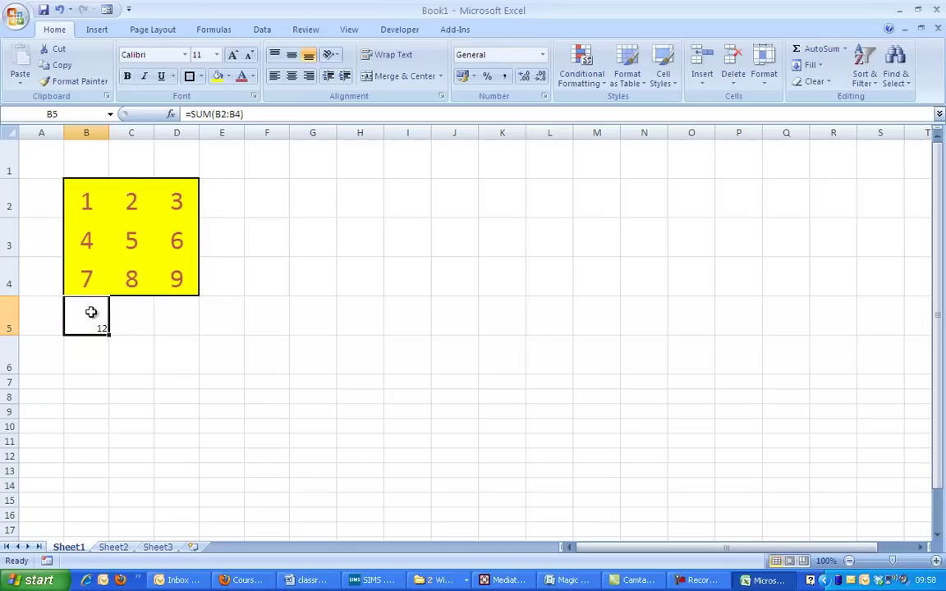
click(291, 75)
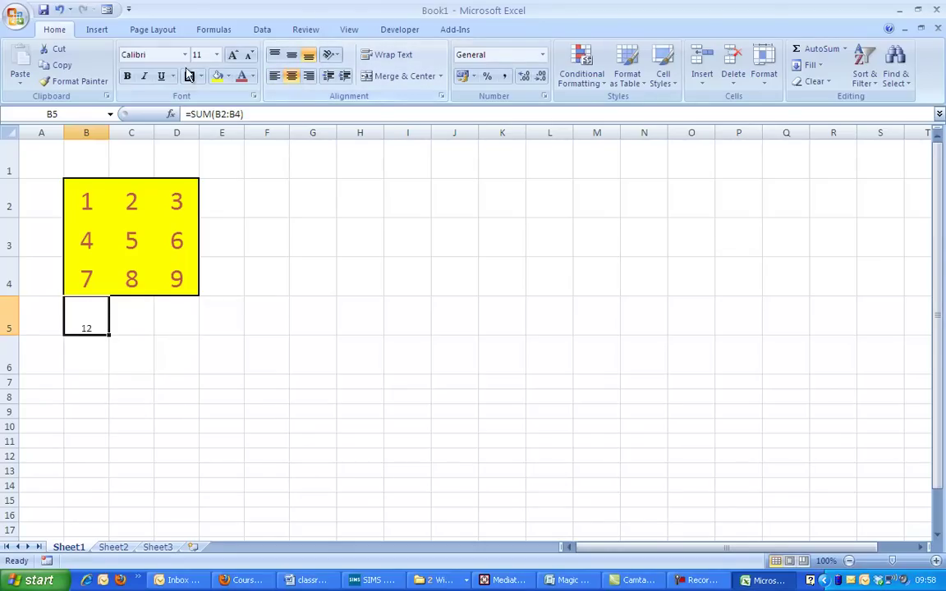
click(234, 55)
click(235, 55)
click(235, 55)
click(235, 55)
click(235, 55)
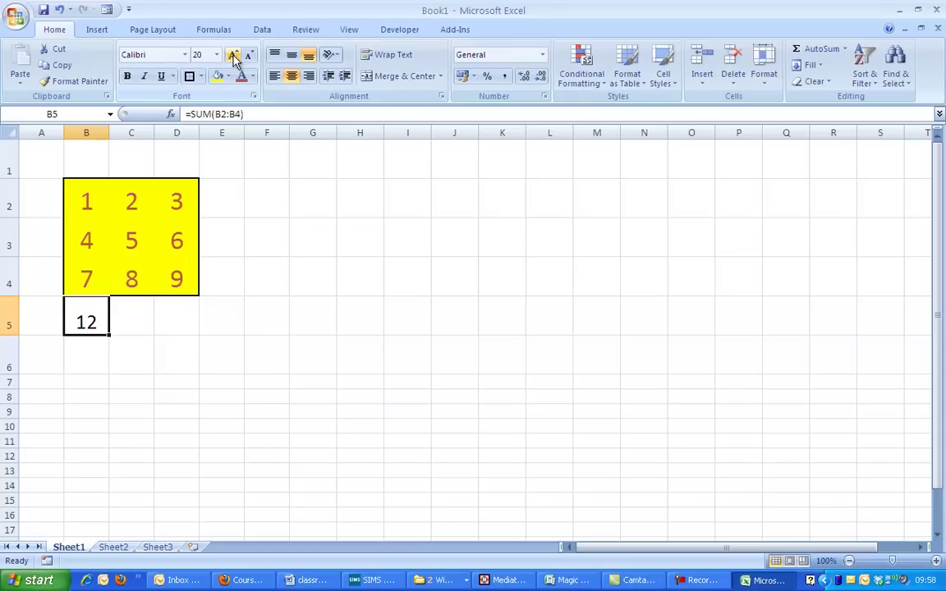
click(235, 55)
click(235, 55)
key(F2)
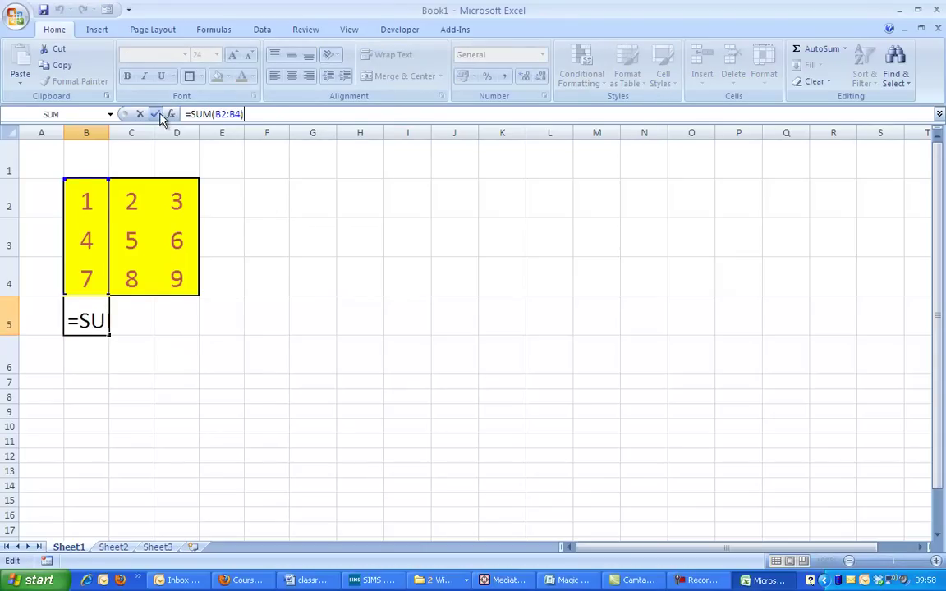
click(156, 114)
click(306, 290)
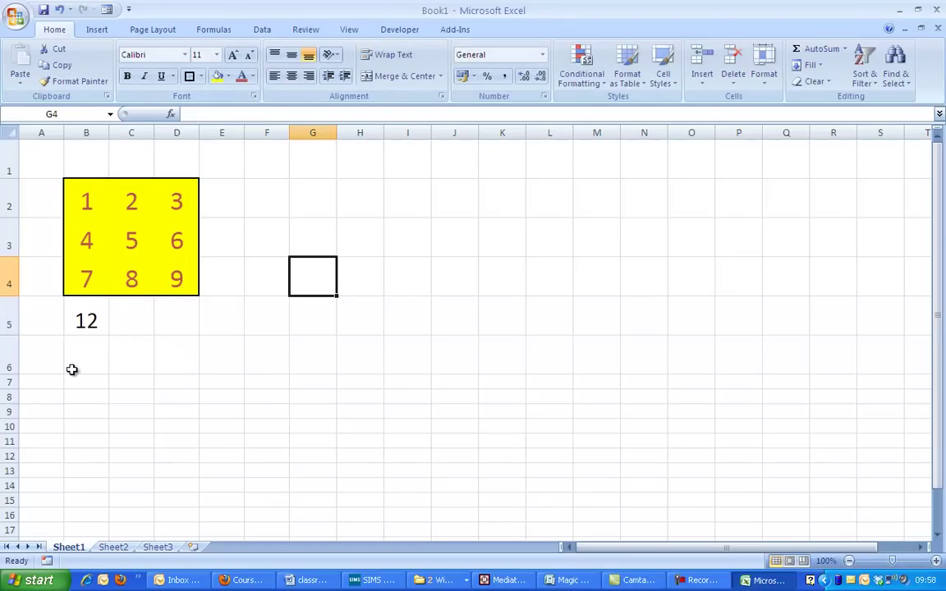
Total the middle column of the yellow grid in cell C5 with the formula =SUM(C2:C4).
click(138, 316)
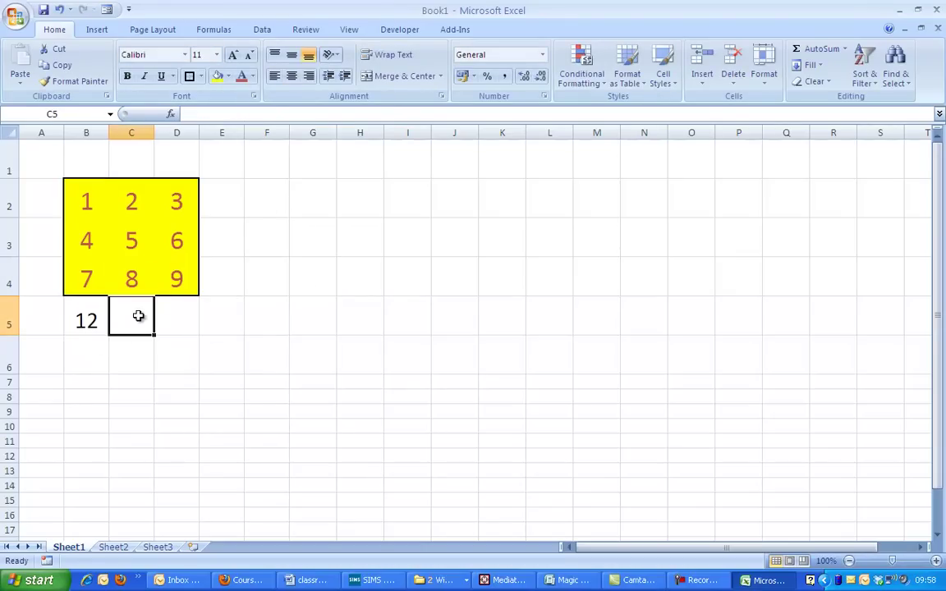
text(=sum)
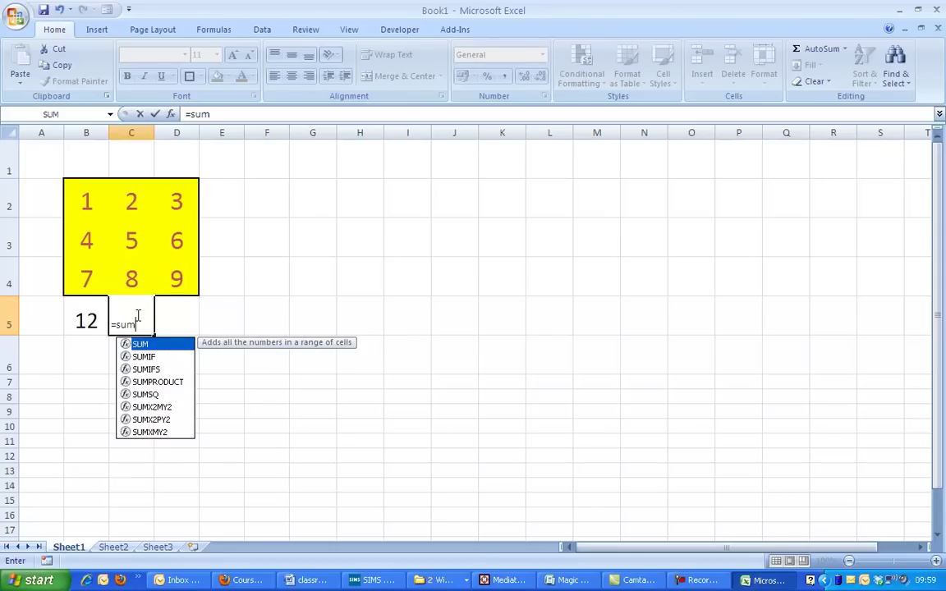
text(()
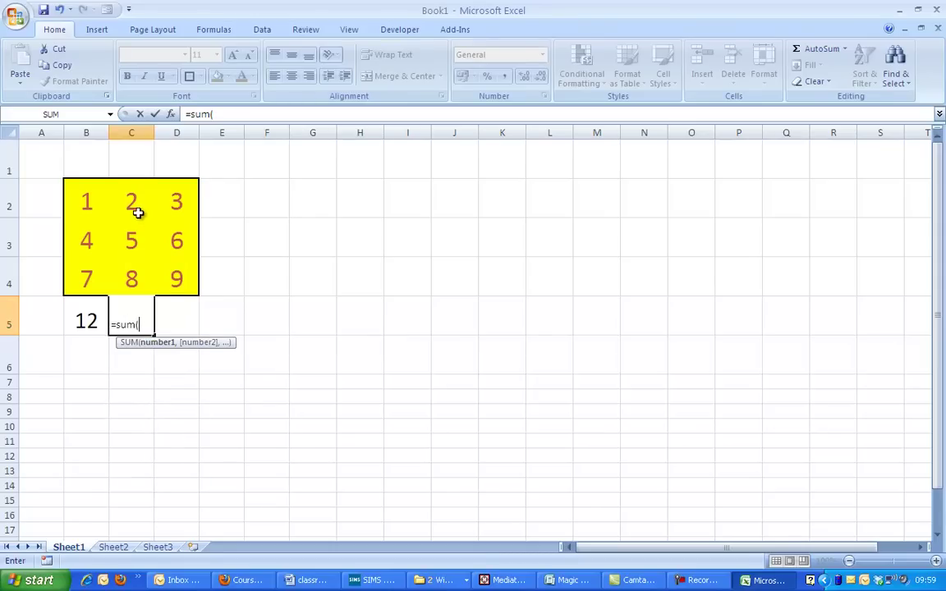
drag(136, 211, 139, 275)
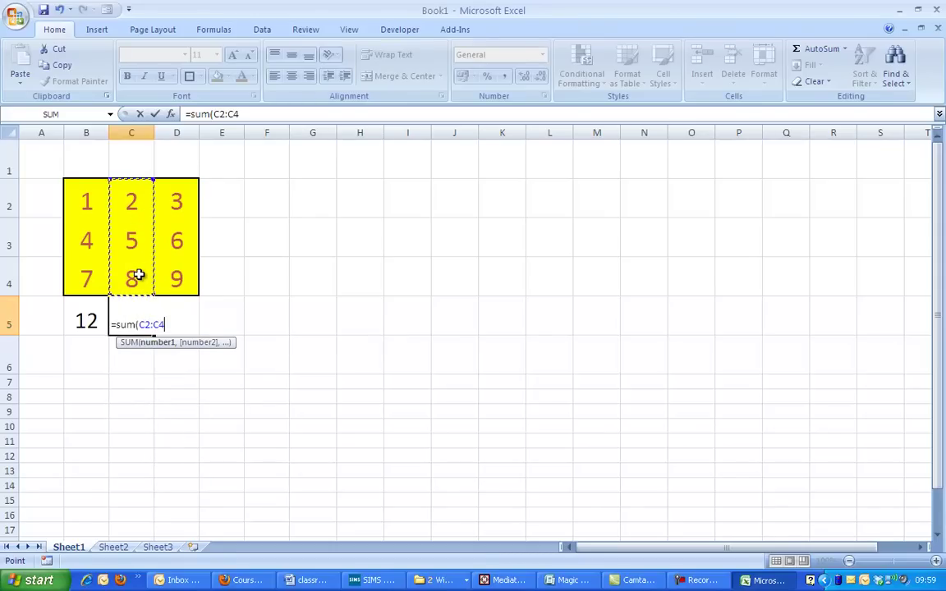
text())
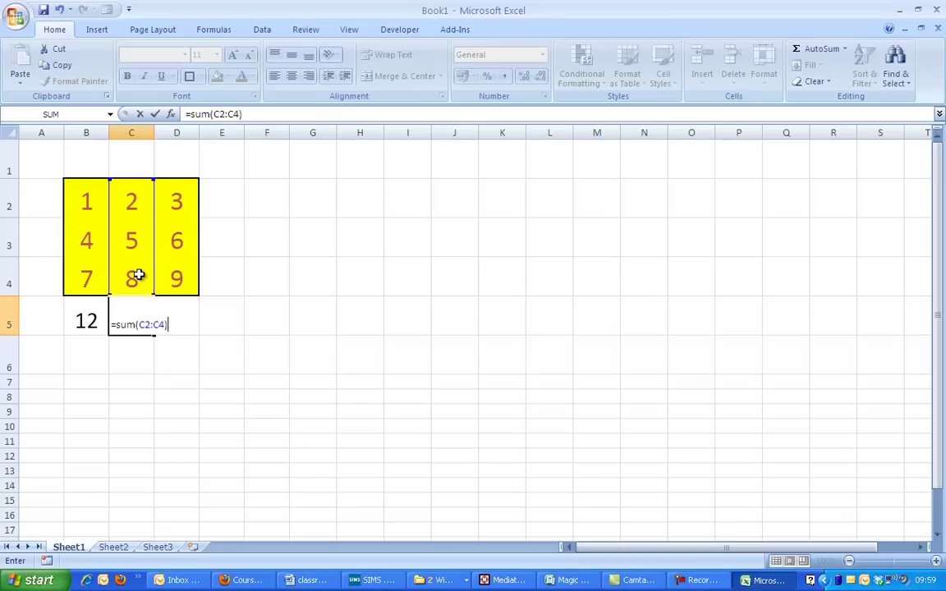
key(Return)
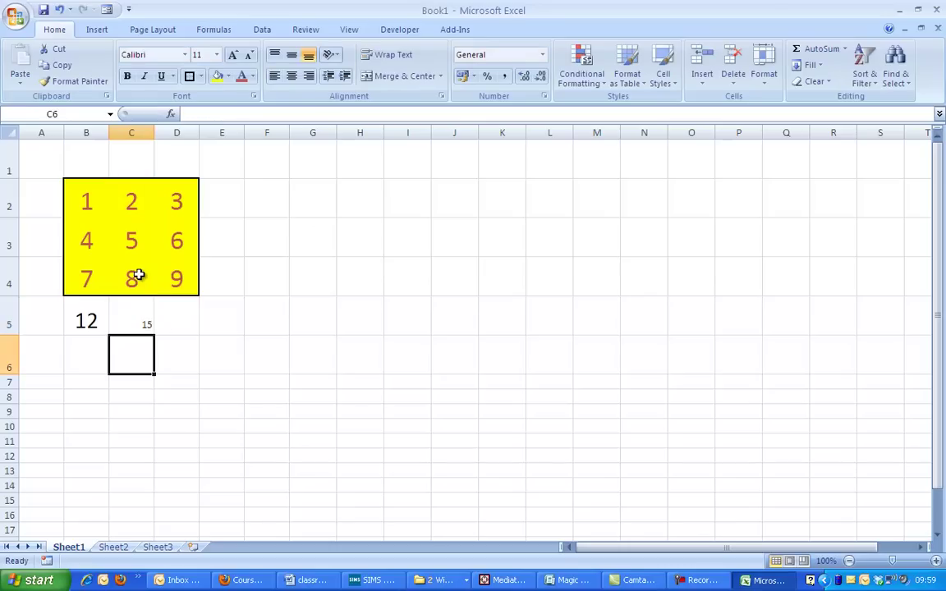
Copy the formatting of the total in B5 onto C5 with Format Painter.
click(222, 357)
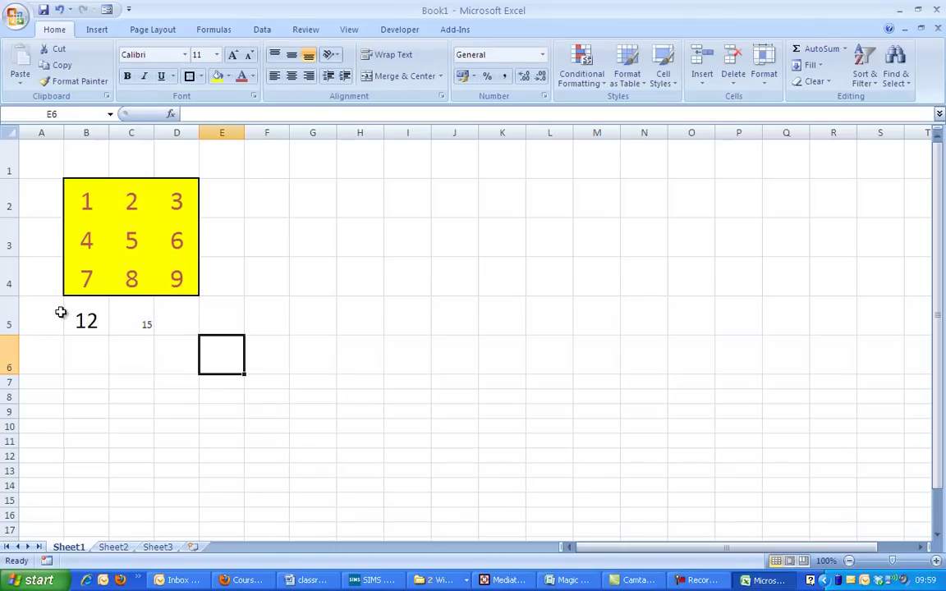
click(84, 319)
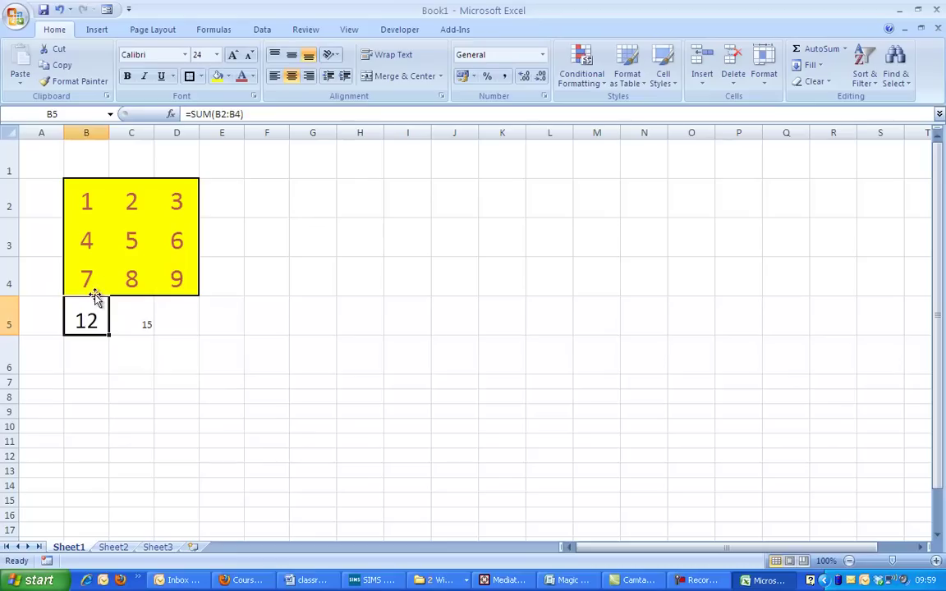
click(82, 81)
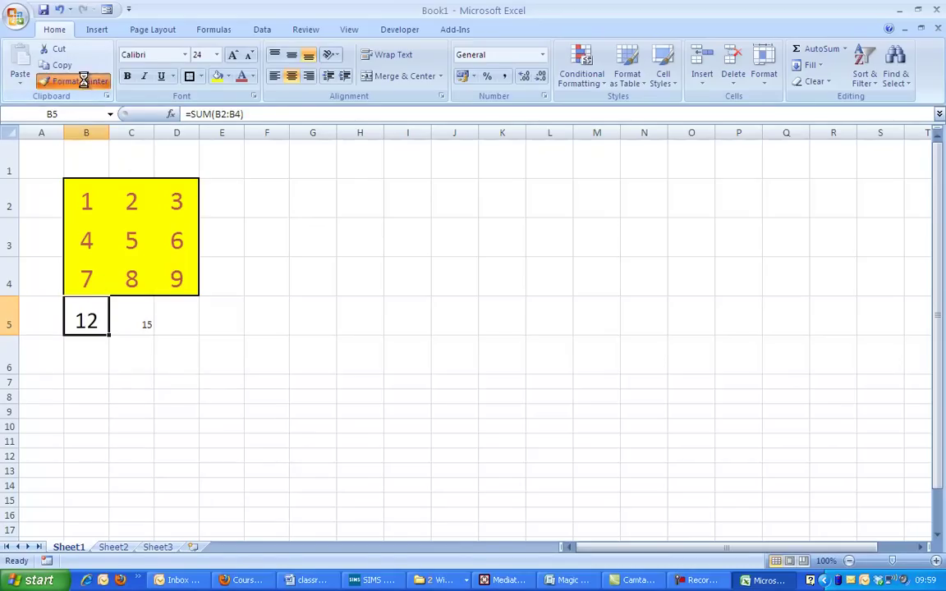
click(132, 313)
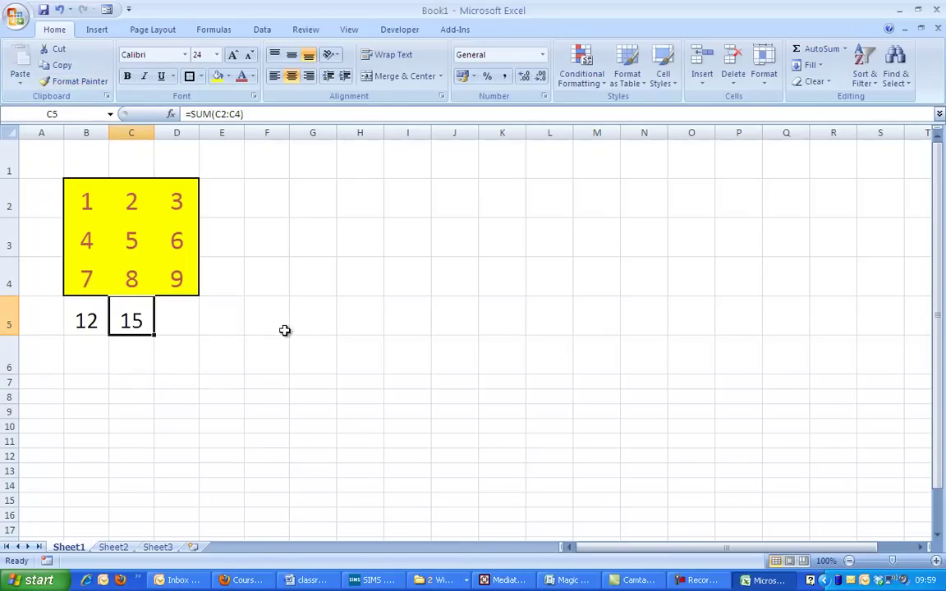
click(264, 316)
Total the third column of the yellow grid in cell D5 with the formula =SUM(D2:D4).
click(171, 320)
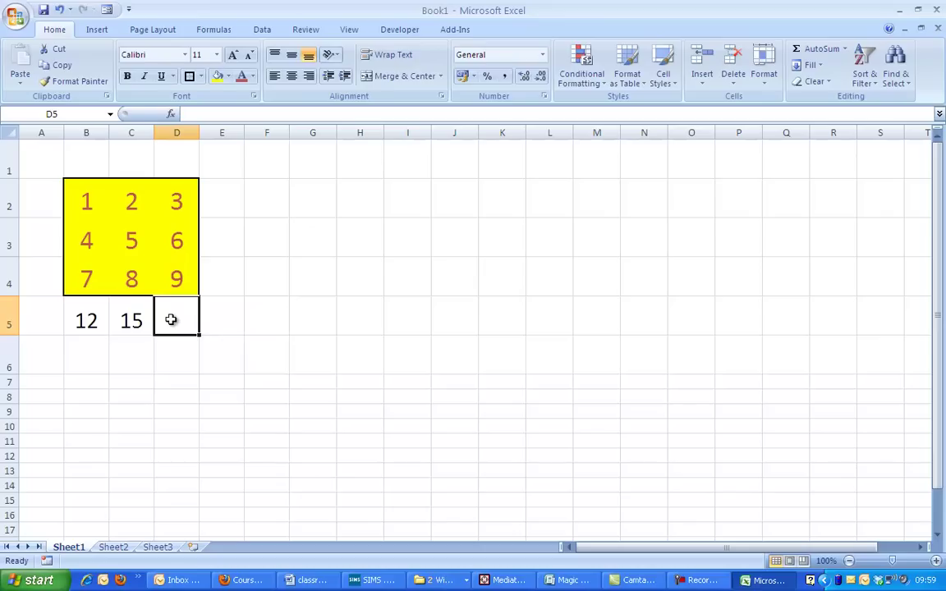
text(=sum)
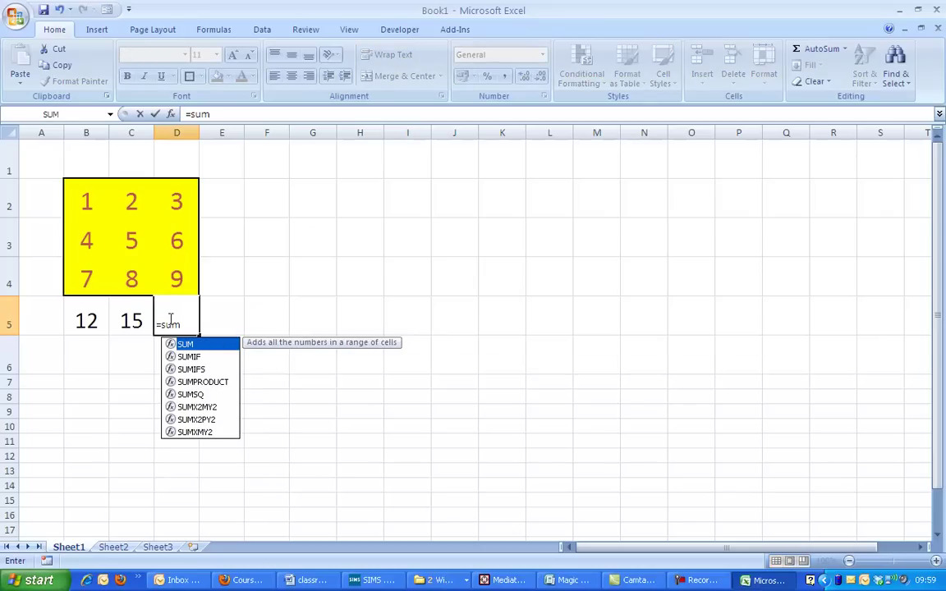
text(()
drag(173, 199, 172, 277)
text())
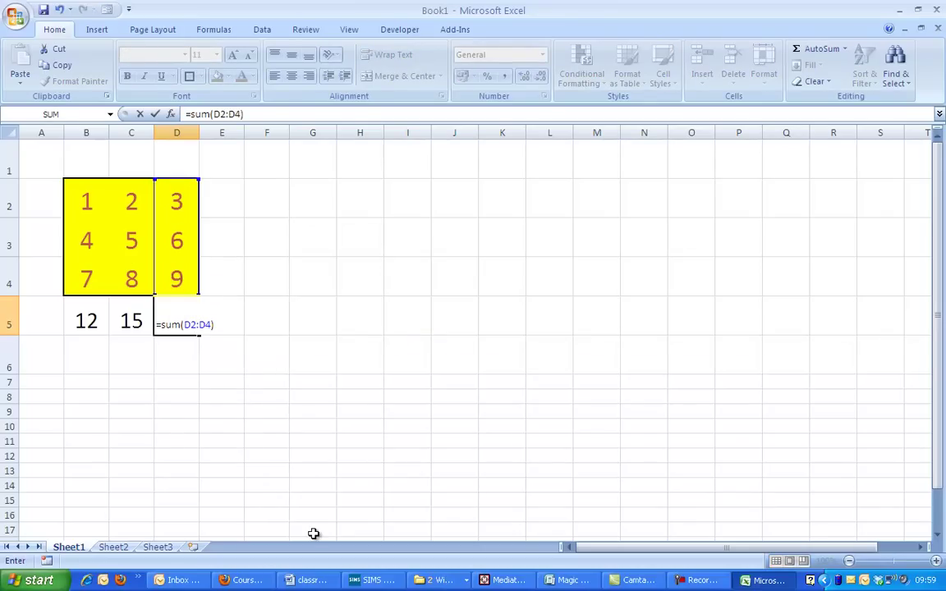
key(Return)
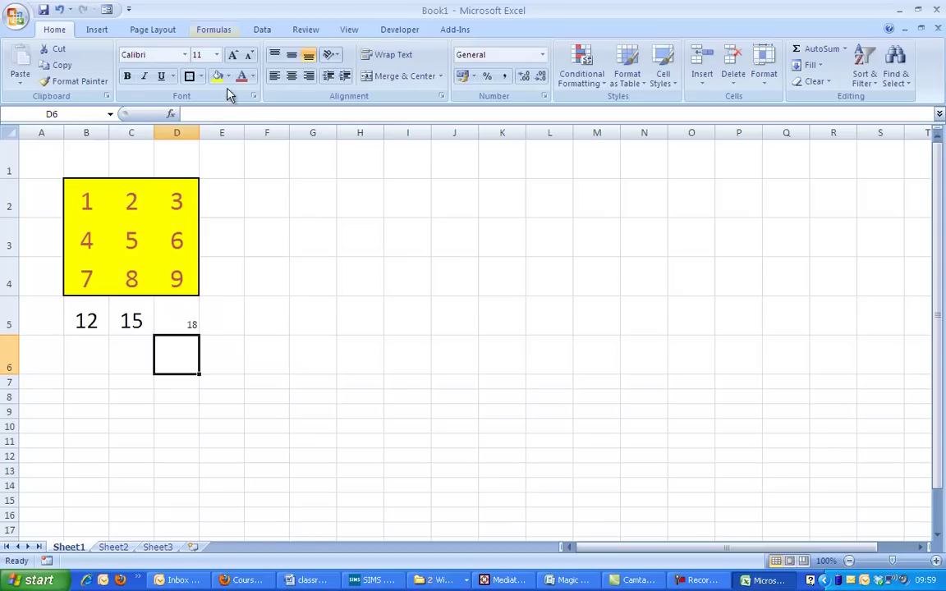
Total the first row of the yellow grid in cell E2 with the formula =SUM(B2:D2).
click(228, 206)
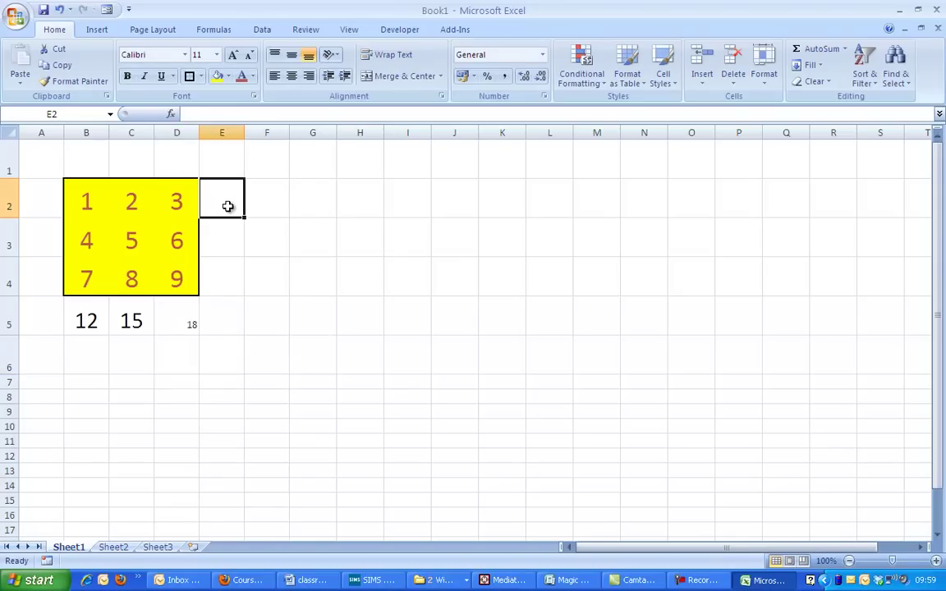
text(=sum)
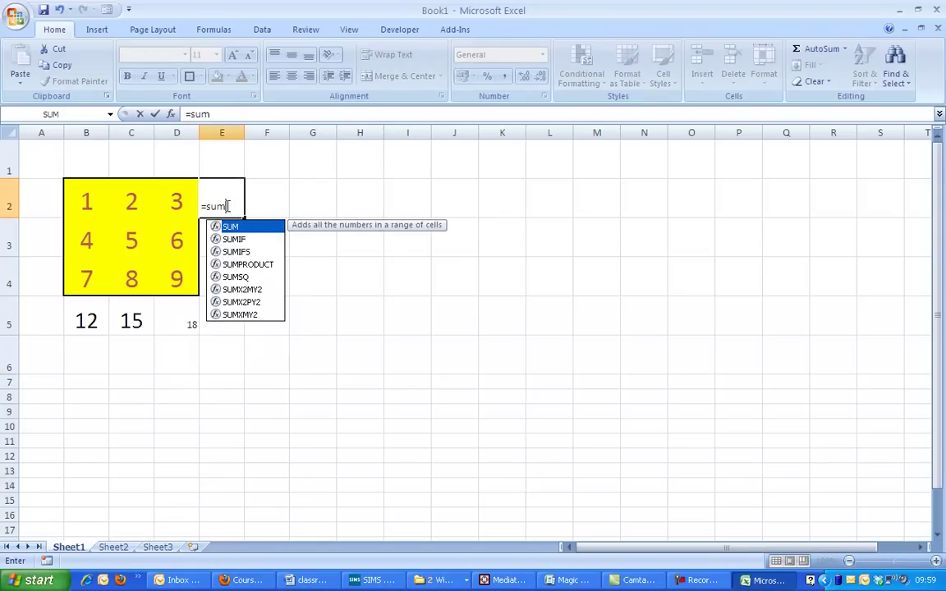
text(()
drag(85, 200, 159, 188)
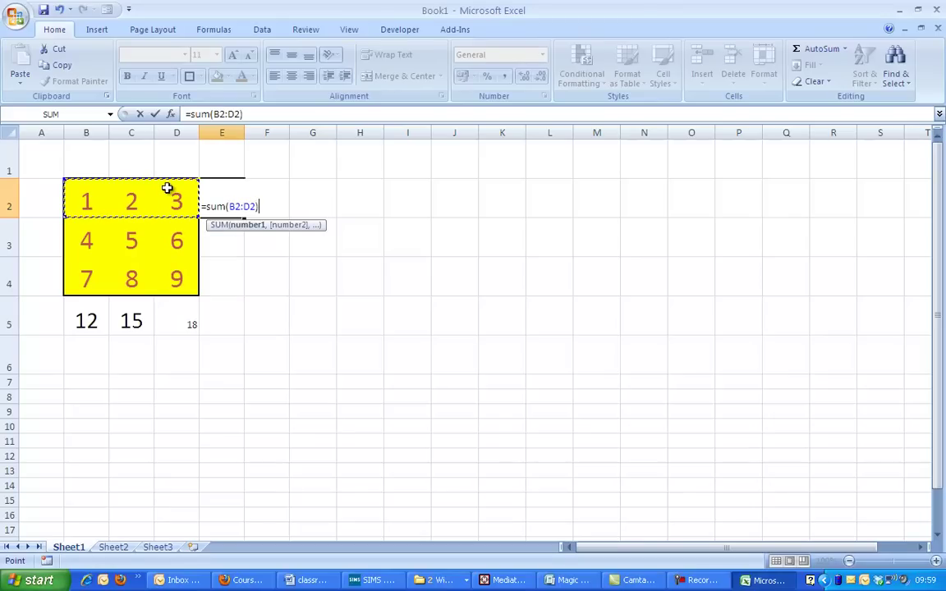
text())
key(Return)
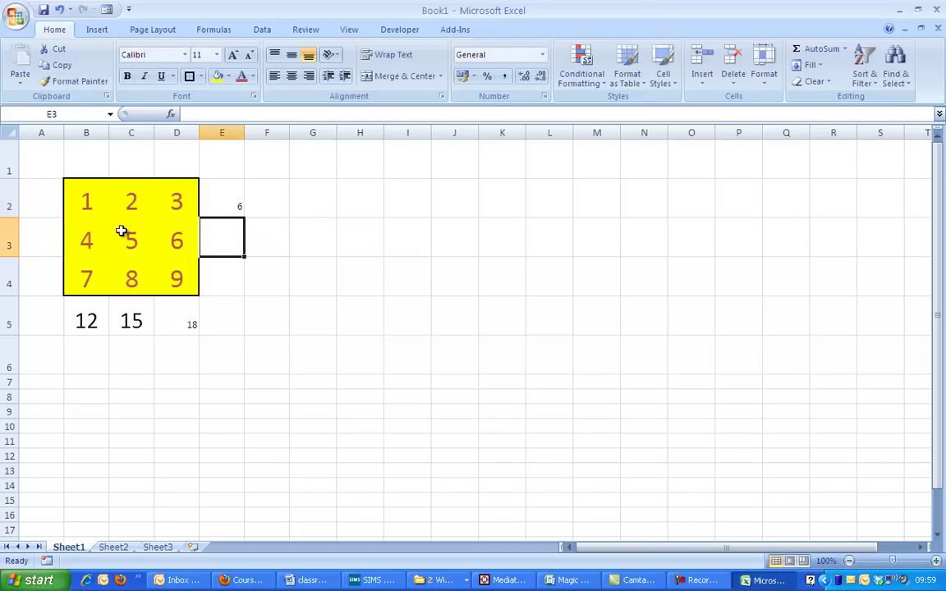
Fill the row total formula from E2 down to E4 and check the copied formula in E4.
click(231, 199)
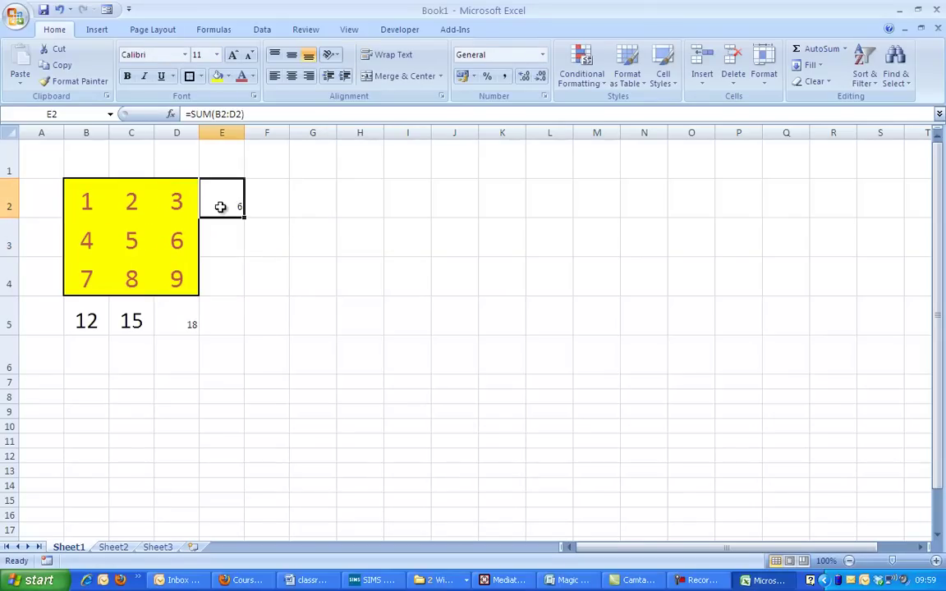
drag(243, 218, 244, 287)
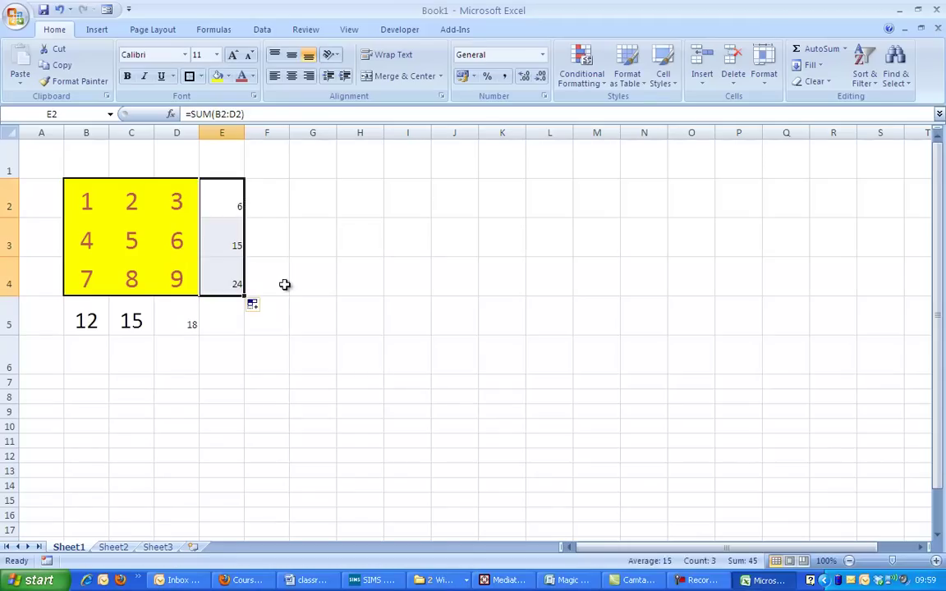
click(285, 284)
click(224, 280)
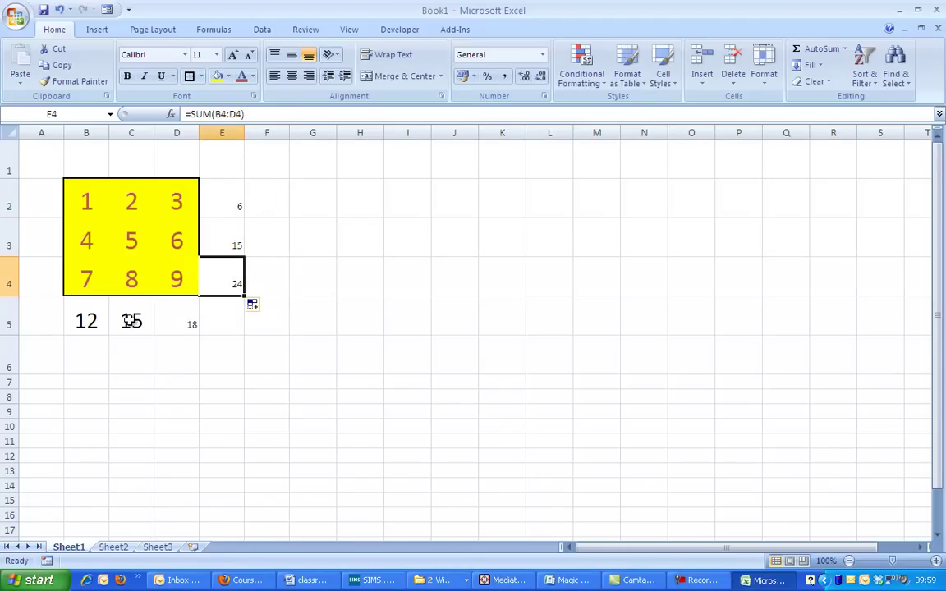
Copy the formatting of C5 onto the row totals in E2:E4 and the column total in D5 with Format Painter.
click(123, 321)
click(78, 82)
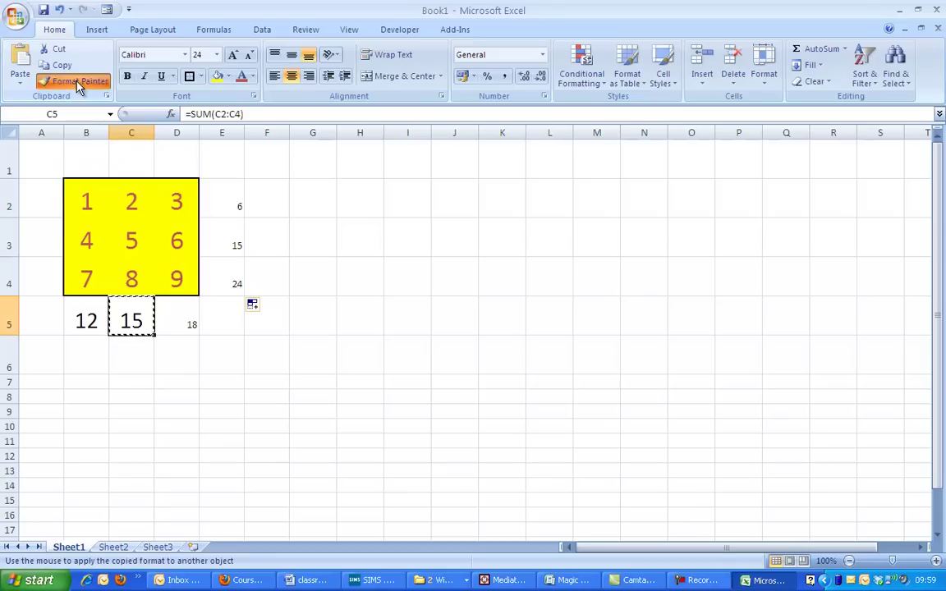
drag(221, 193, 223, 279)
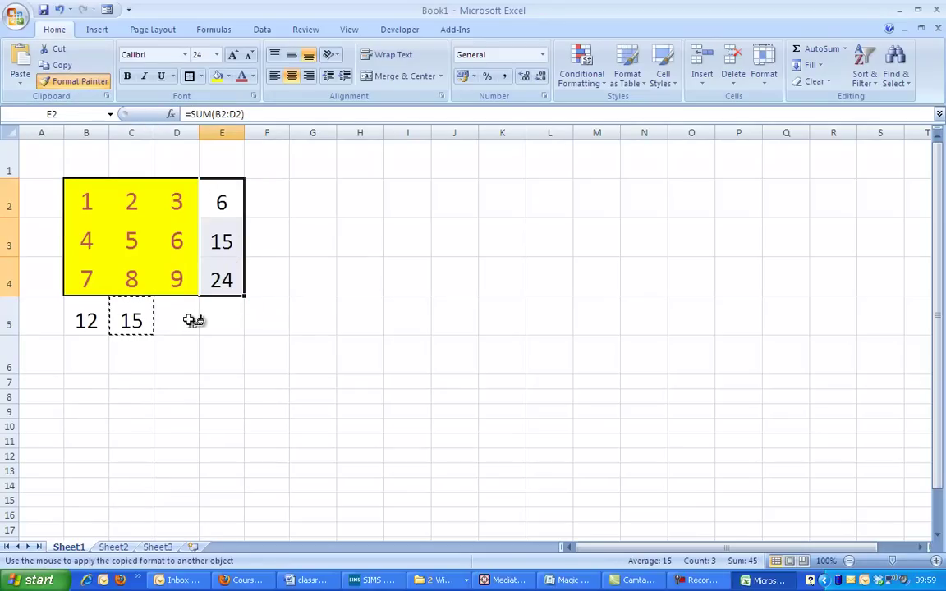
click(195, 321)
key(Escape)
click(597, 316)
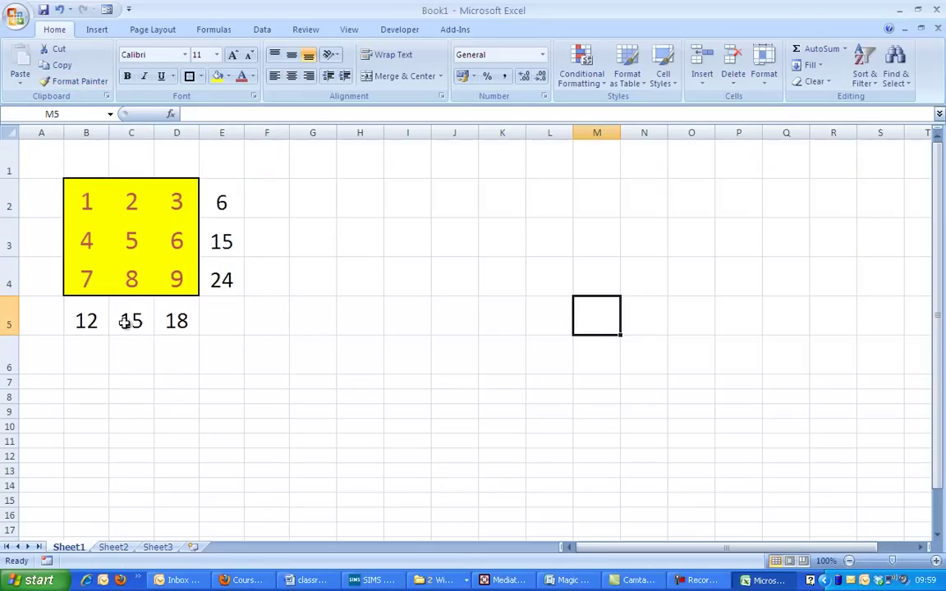
Total the diagonal from B2 down to D4 in cell E5 with the formula =B2+C3+D4.
click(228, 319)
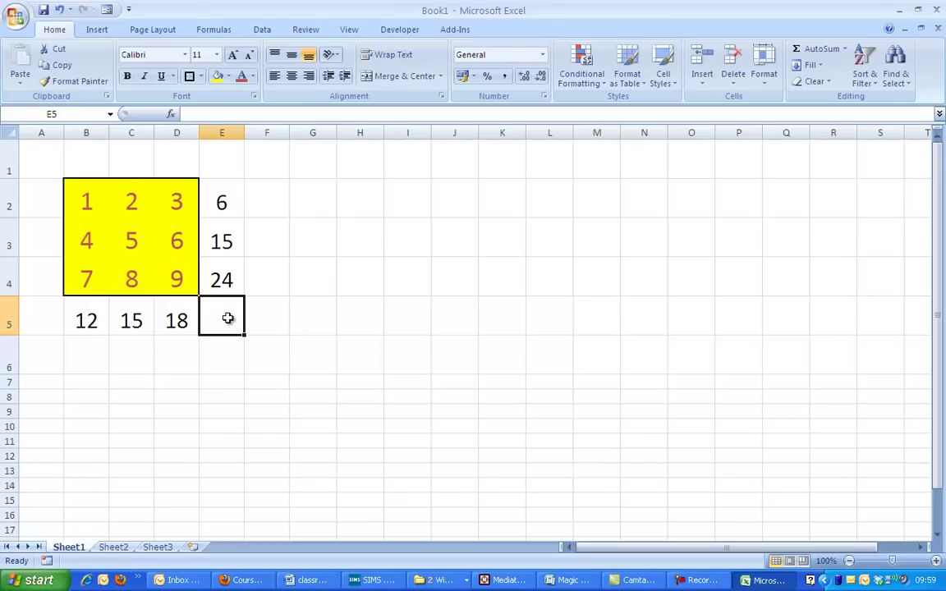
text(=)
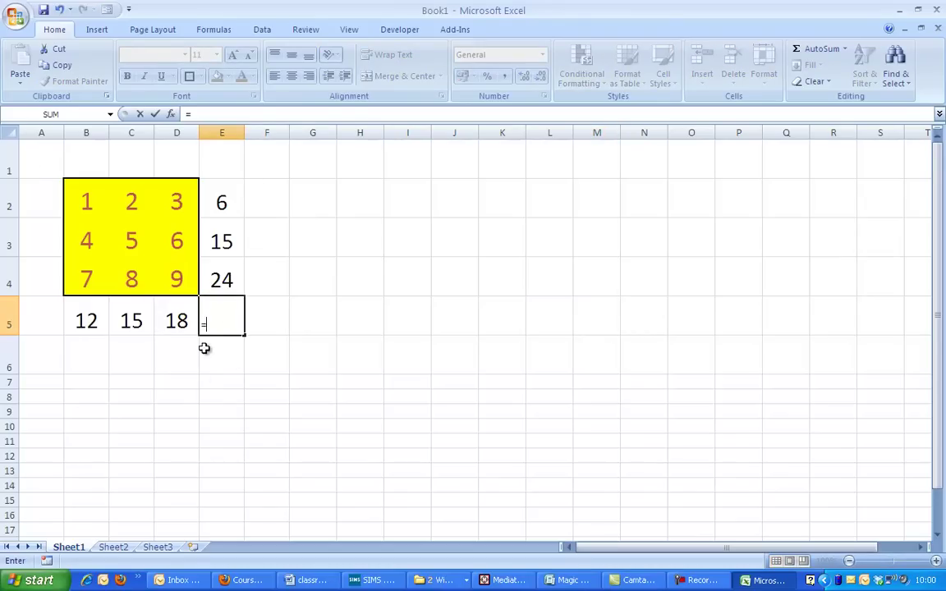
click(86, 195)
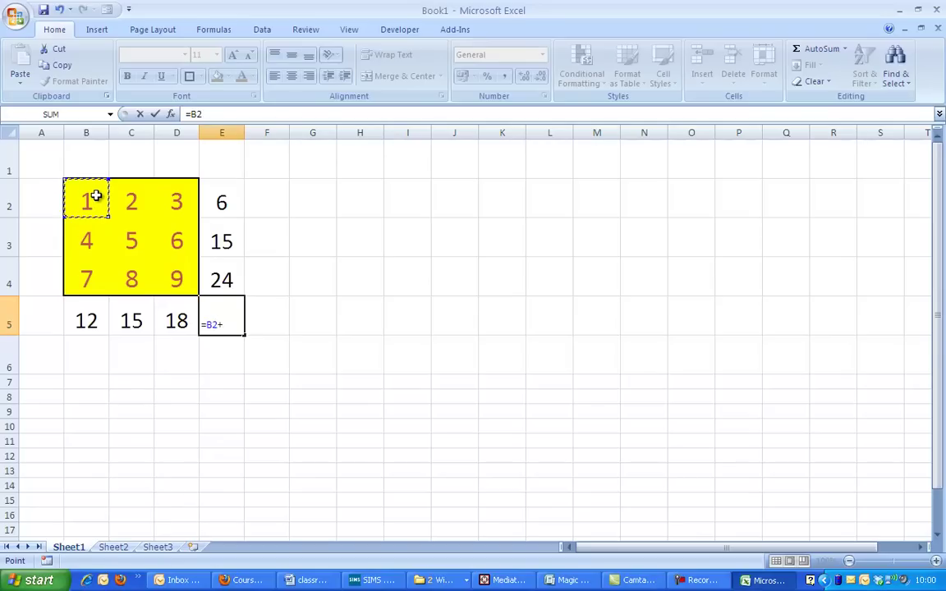
click(139, 240)
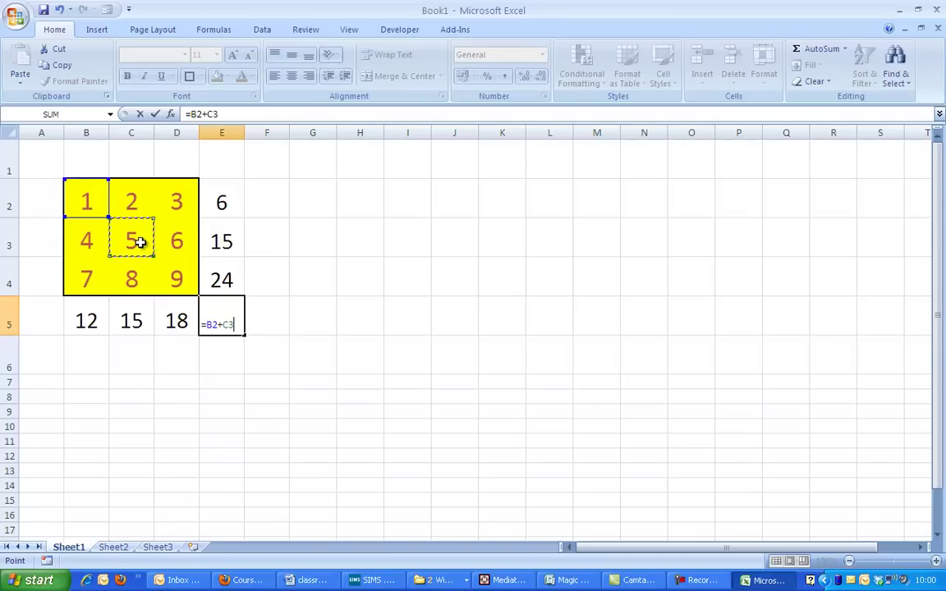
text(+)
click(179, 277)
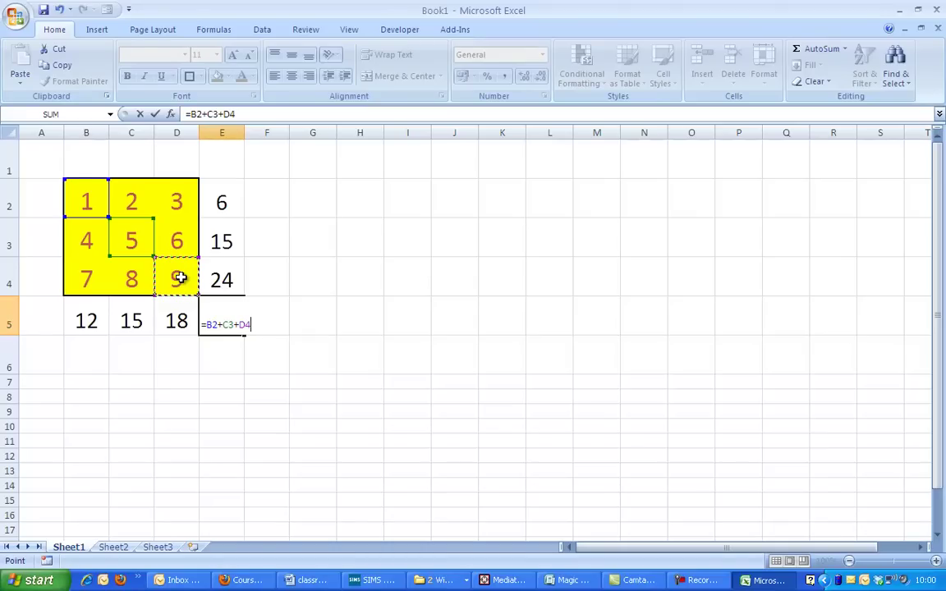
key(Return)
Total the opposite diagonal in cell A5 with the formula =D2+C3+B4.
click(47, 323)
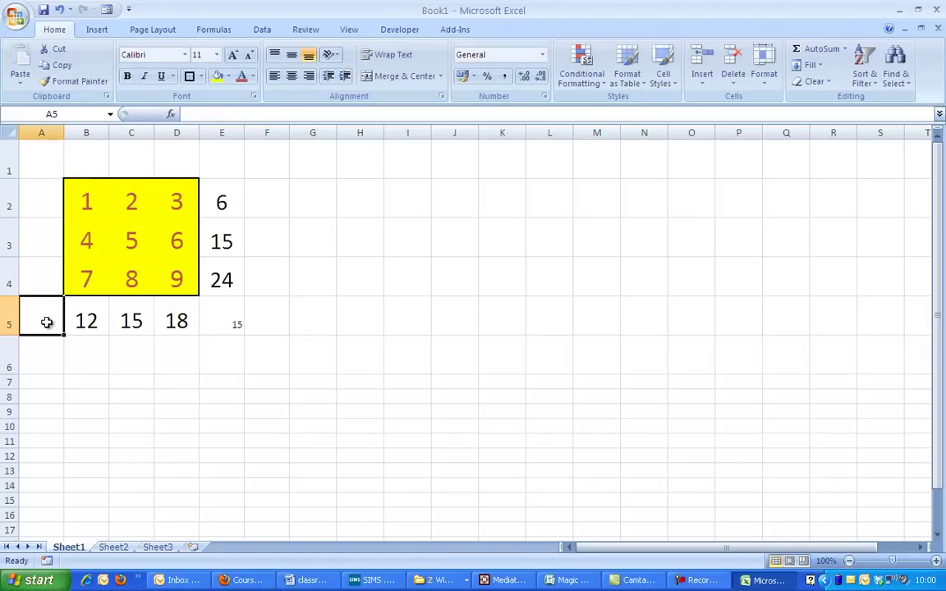
text(=)
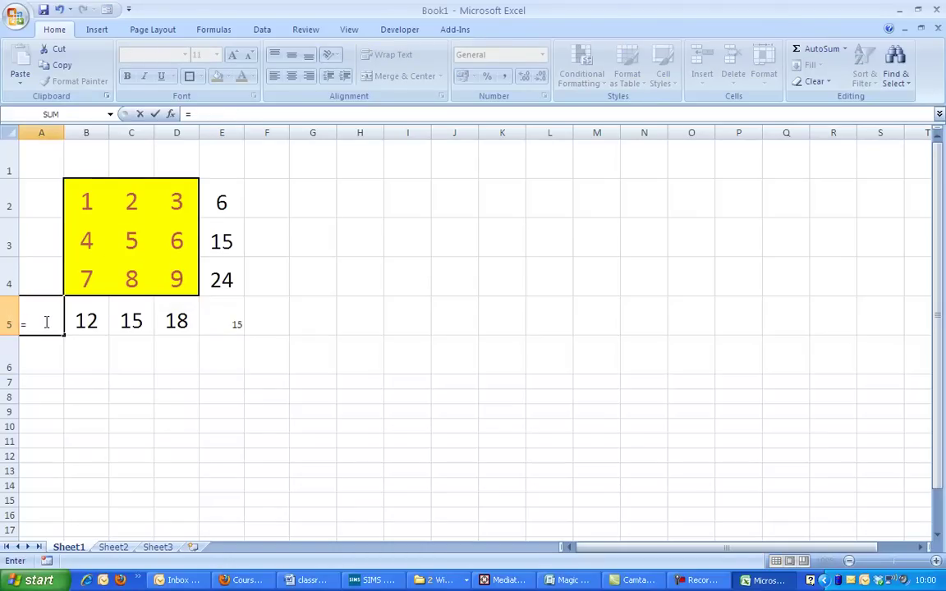
click(177, 197)
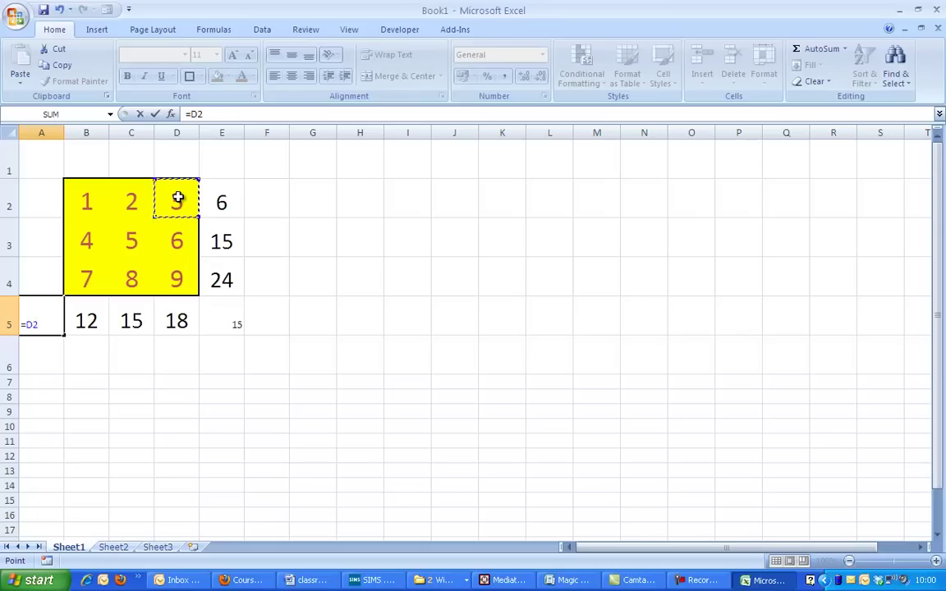
text(+)
click(134, 239)
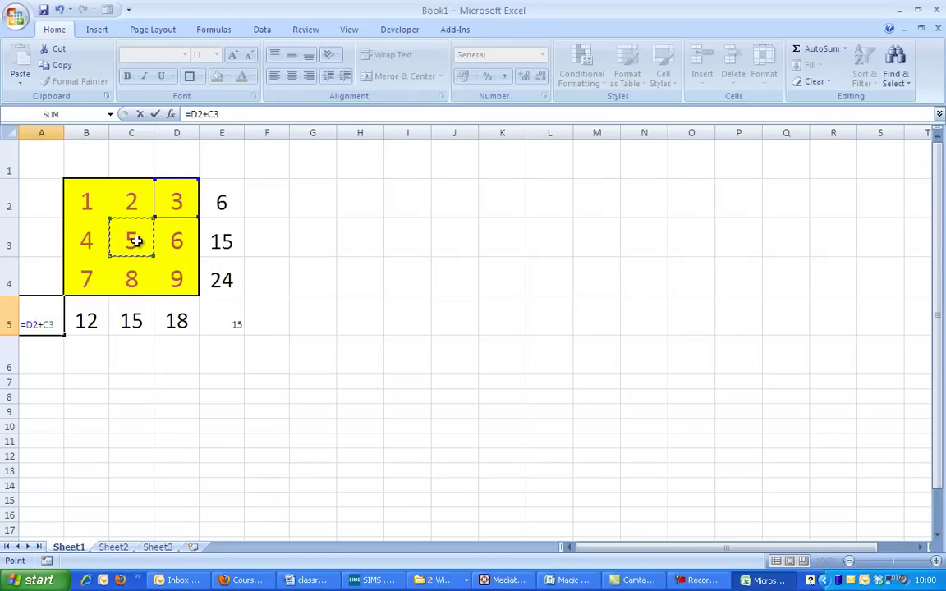
click(89, 273)
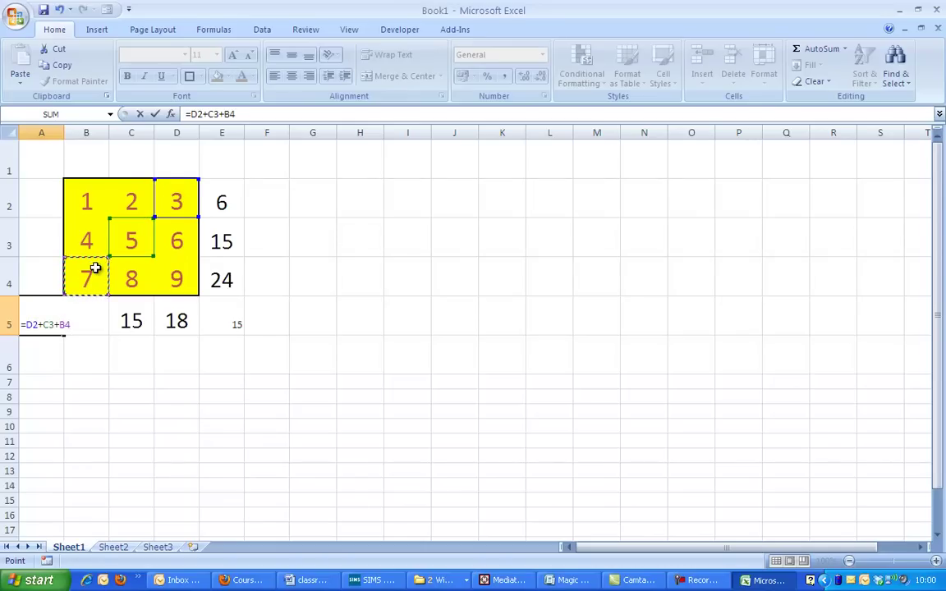
key(Return)
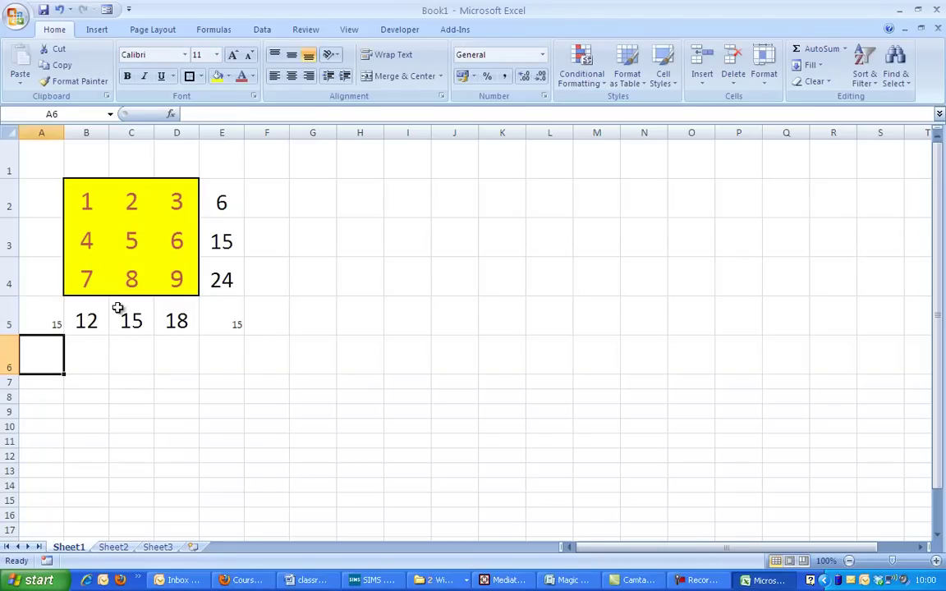
Copy the formatting of B5 onto the diagonal totals in A5 and E5 with Format Painter.
click(90, 318)
click(74, 81)
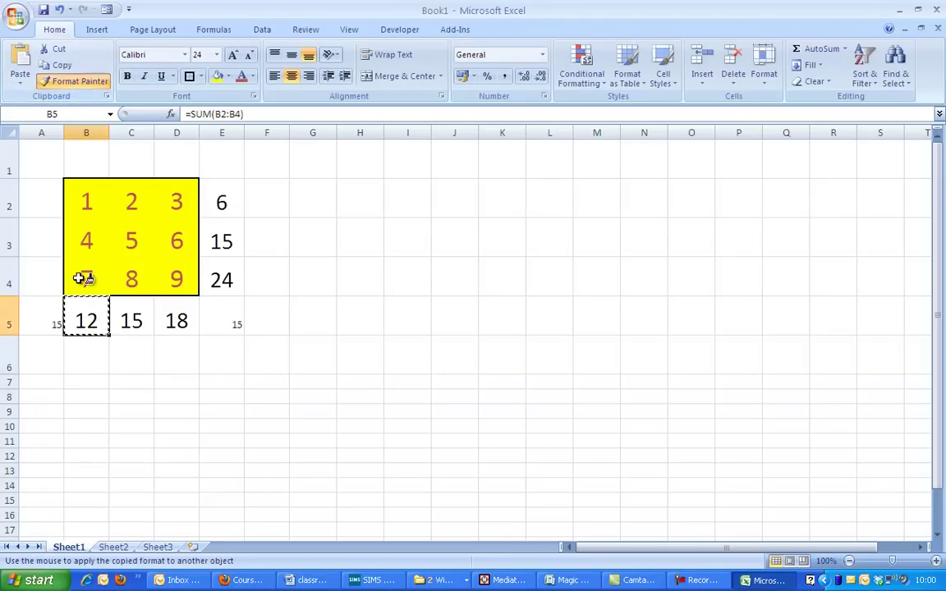
click(36, 339)
click(42, 310)
click(81, 310)
click(90, 84)
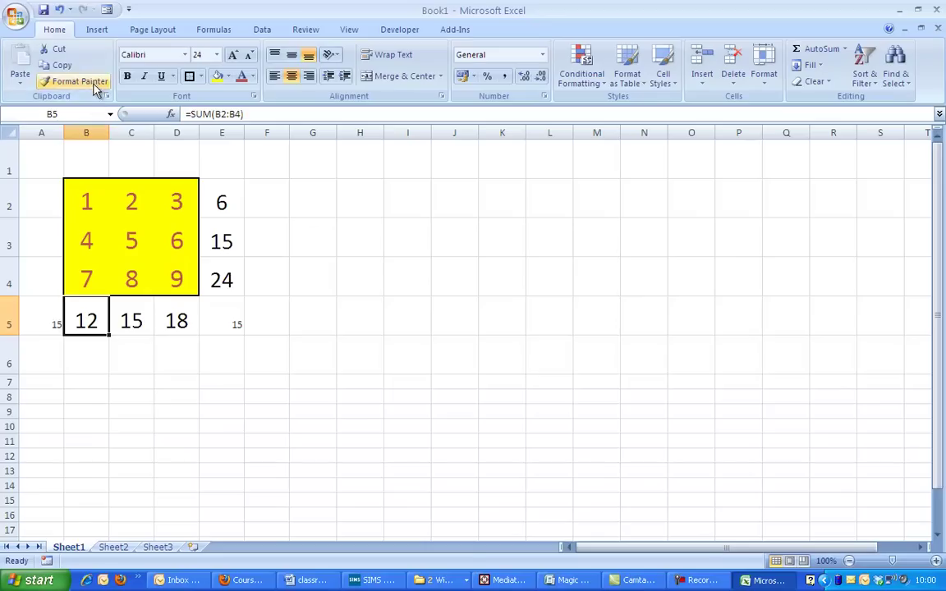
click(42, 309)
click(237, 312)
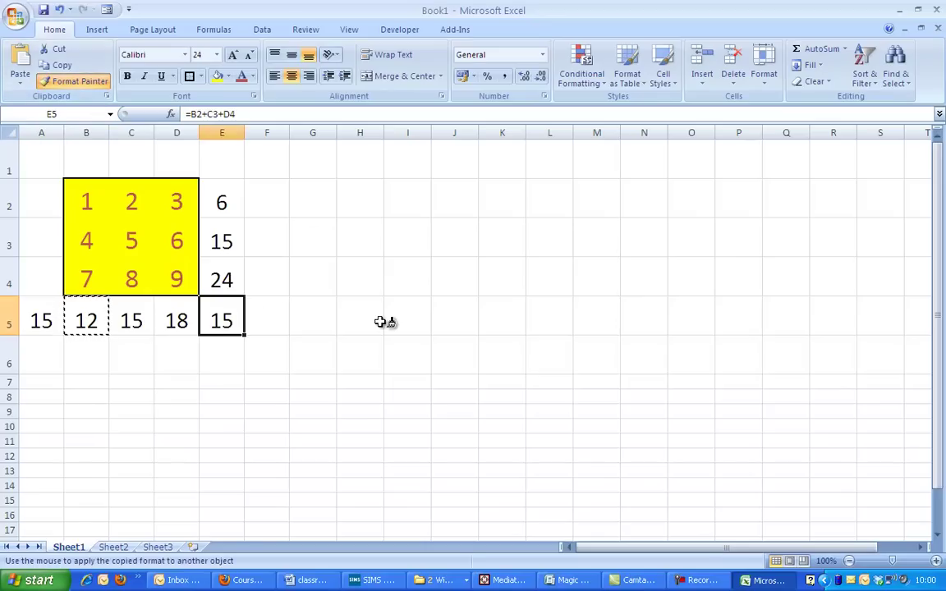
click(380, 314)
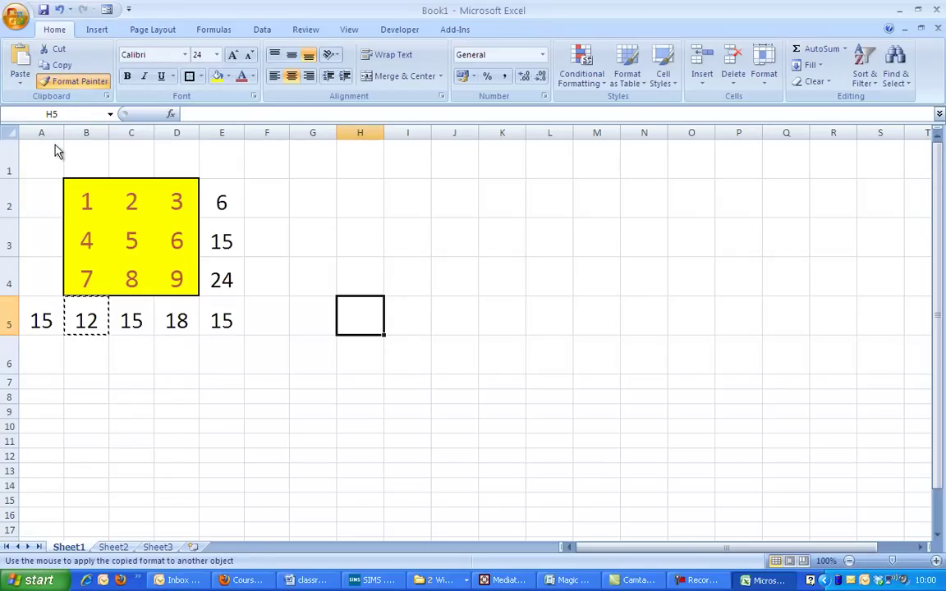
key(Escape)
Save the workbook as Magic Squares in the Purbeck folder, keeping the Excel Workbook type.
key(ctrl+s)
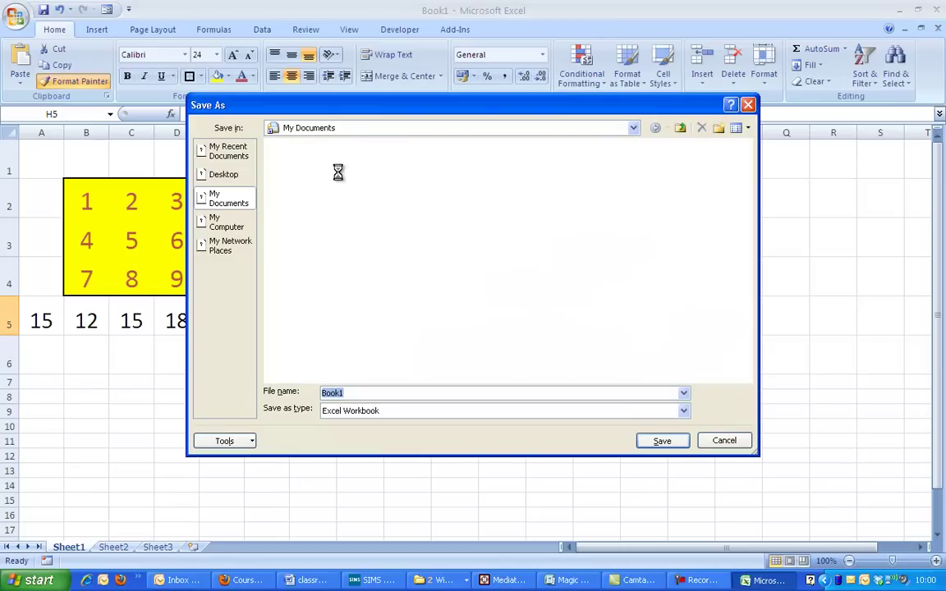
double_click(298, 298)
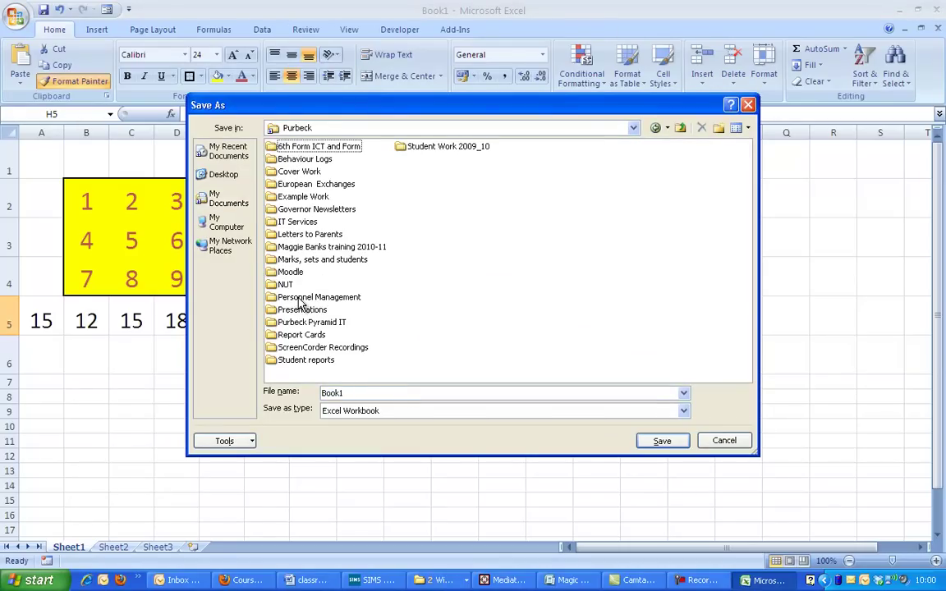
click(363, 394)
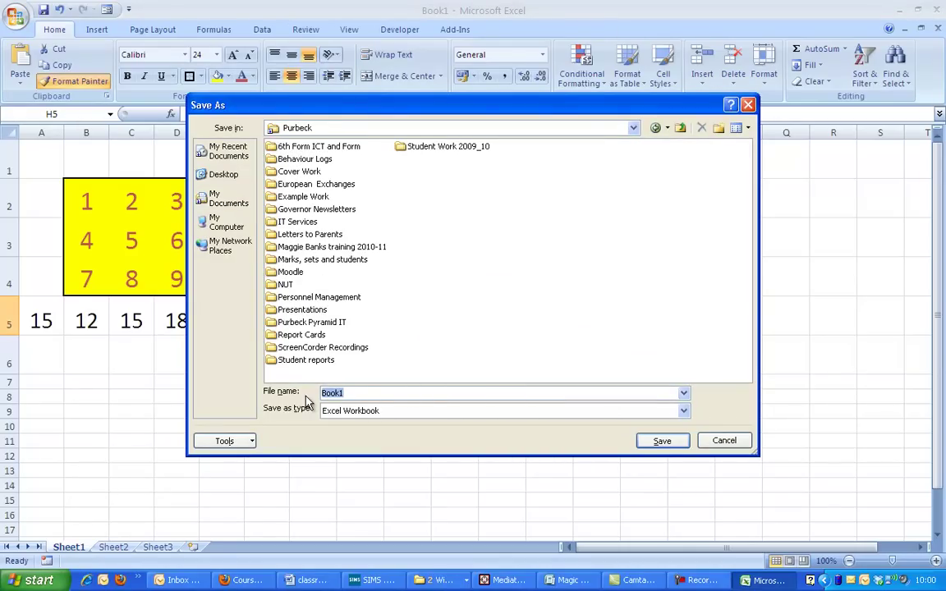
text(Magic Squares)
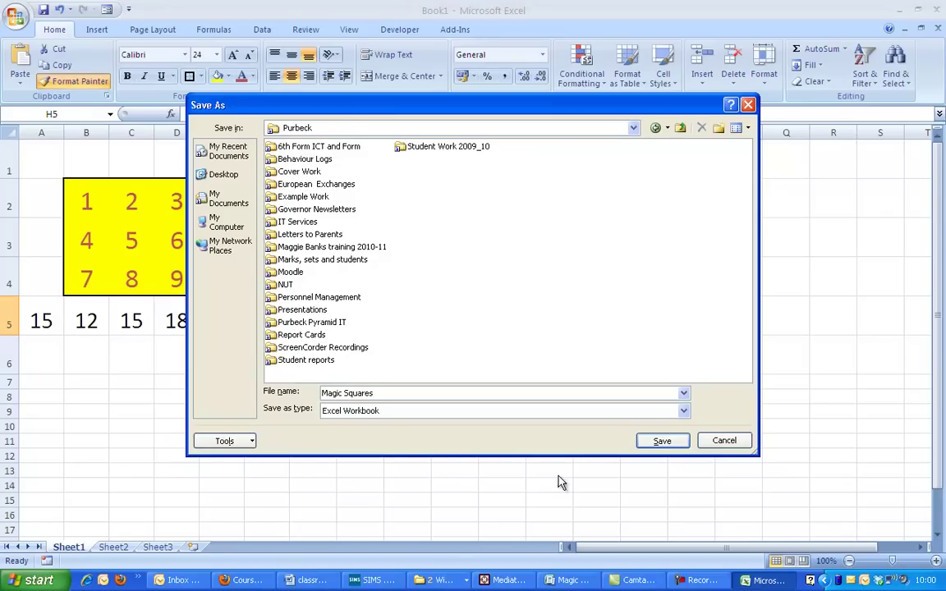
click(661, 441)
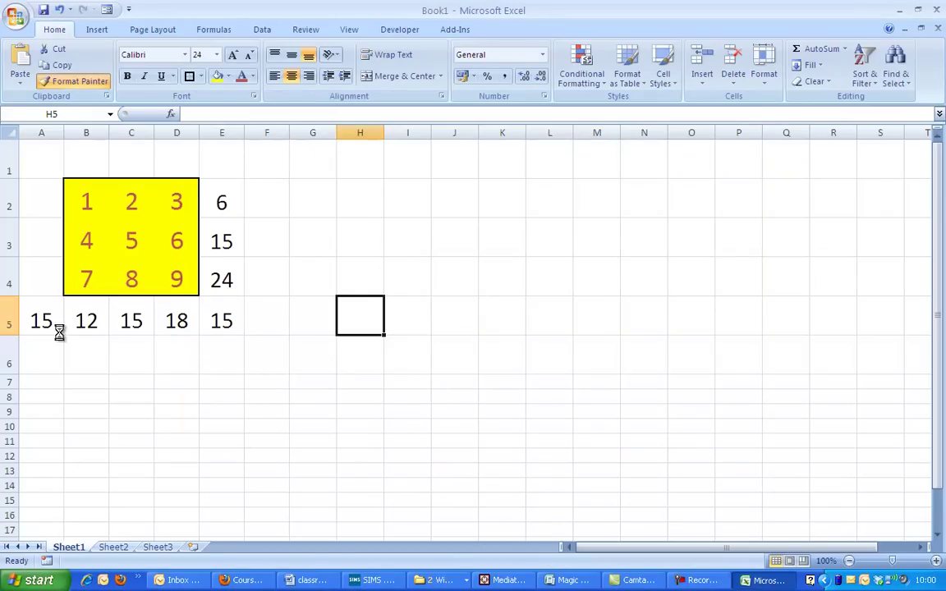
click(312, 224)
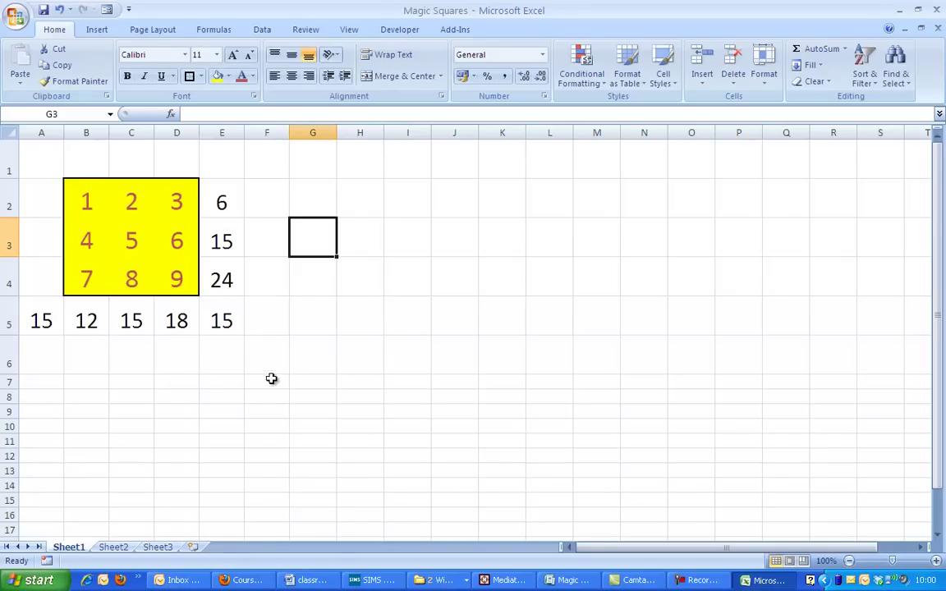
click(389, 359)
click(174, 383)
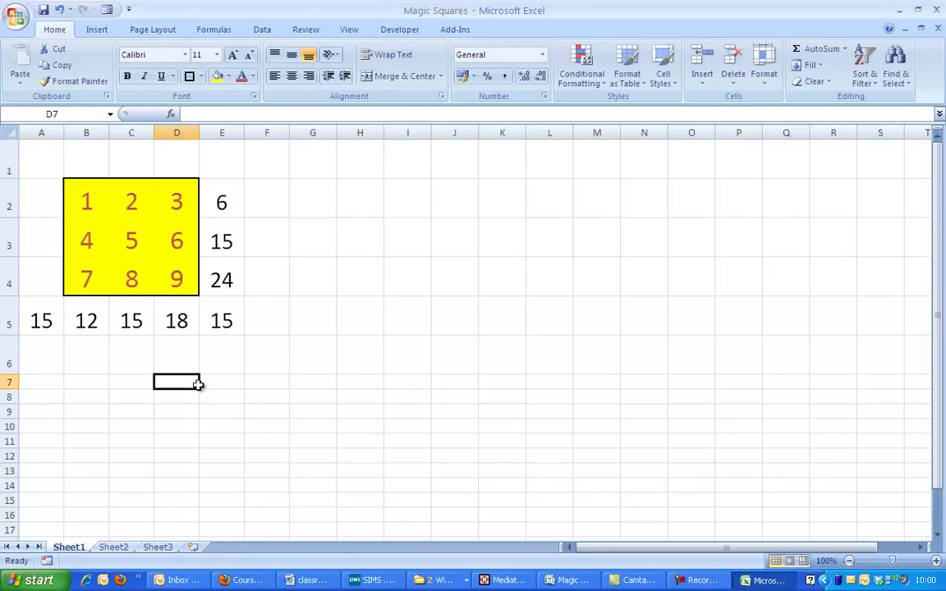
click(359, 306)
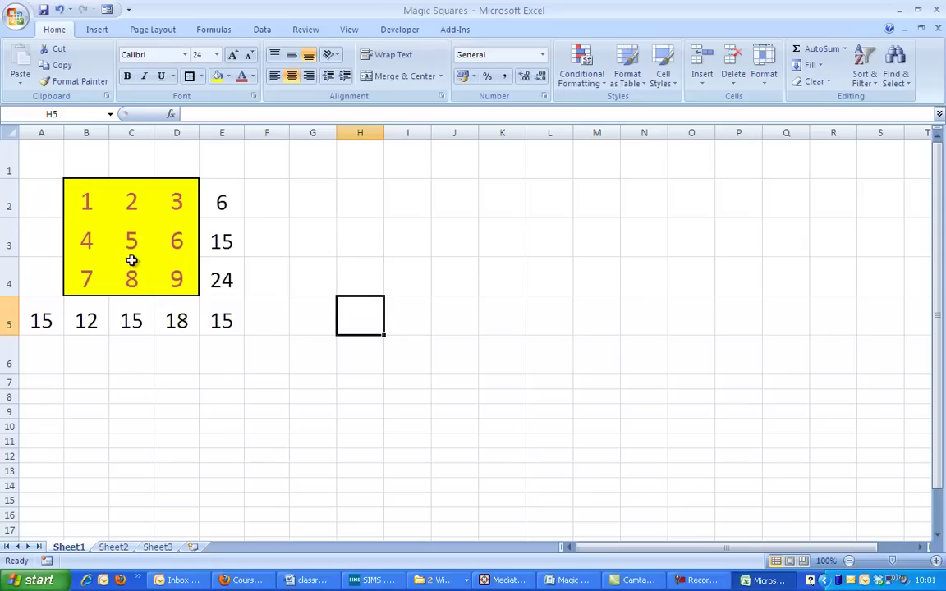
Swap two numbers in the third column of the yellow grid by entering 9 in D2 and 3 in D4.
click(177, 211)
click(175, 274)
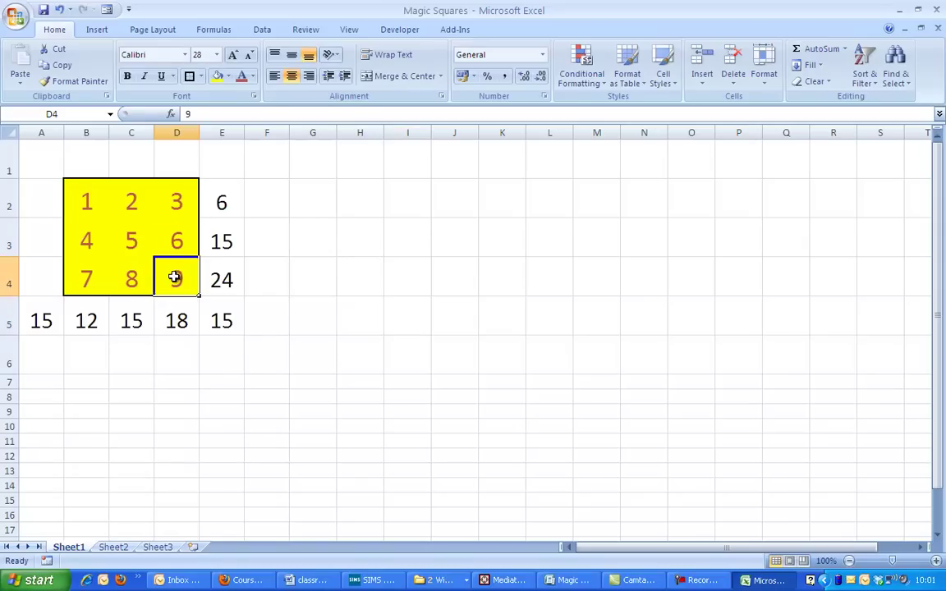
click(174, 197)
click(174, 275)
click(174, 201)
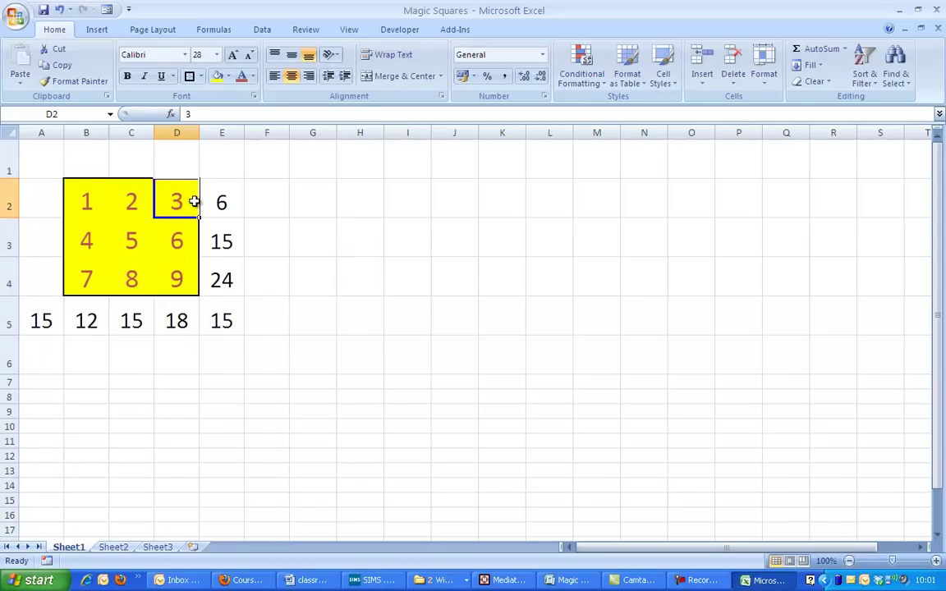
text(9)
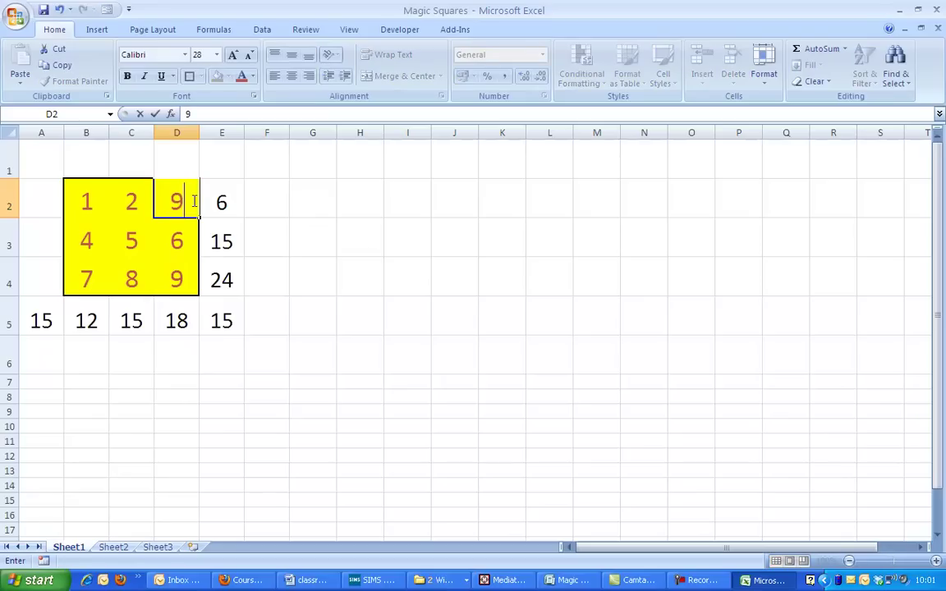
click(177, 278)
text(3)
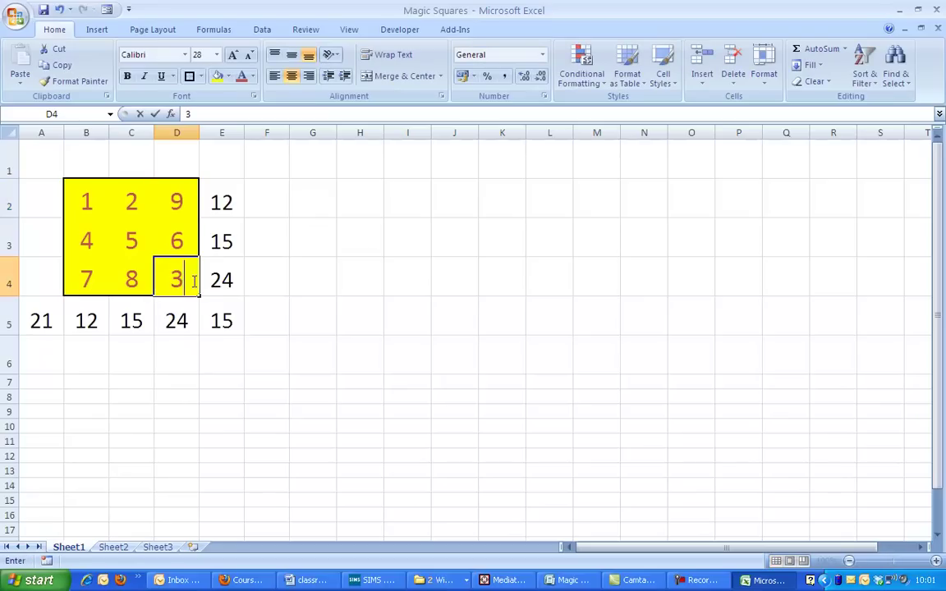
key(Return)
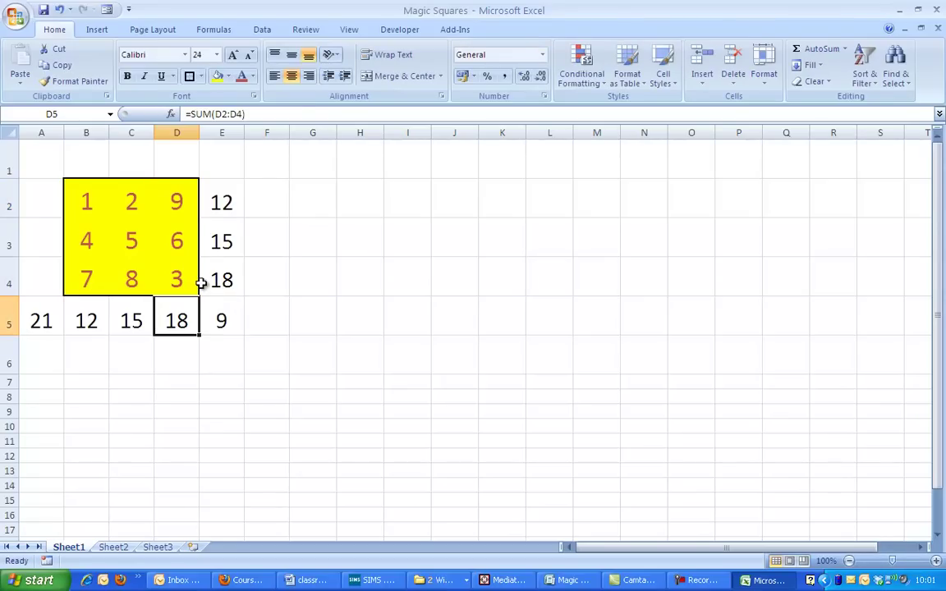